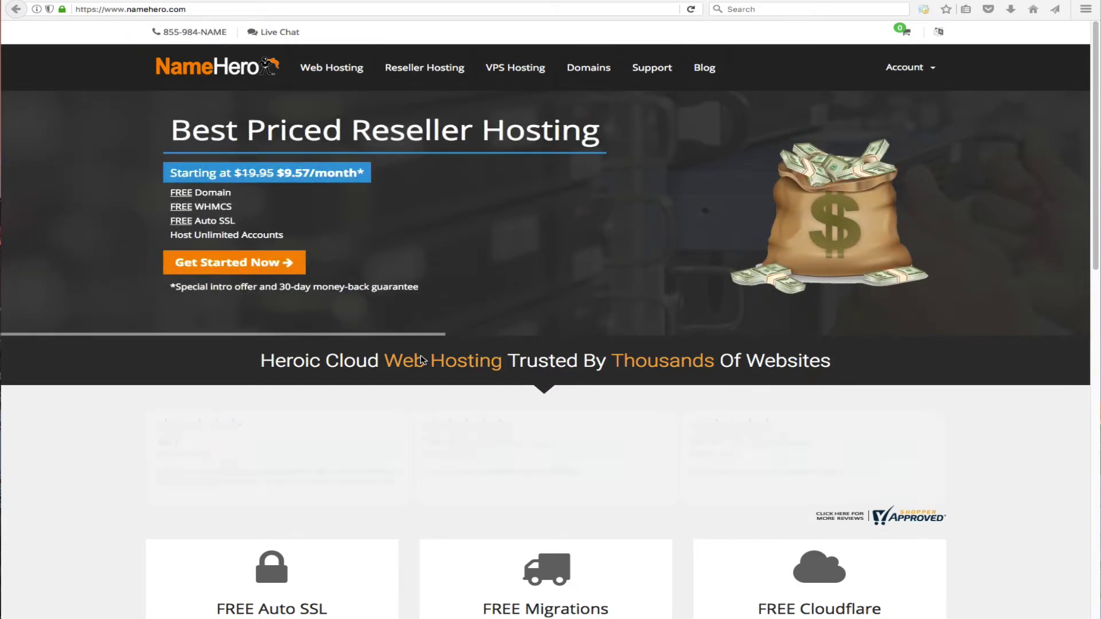
- Log in to the NameHero client area with the account email and password, then the two-factor code
click(917, 67)
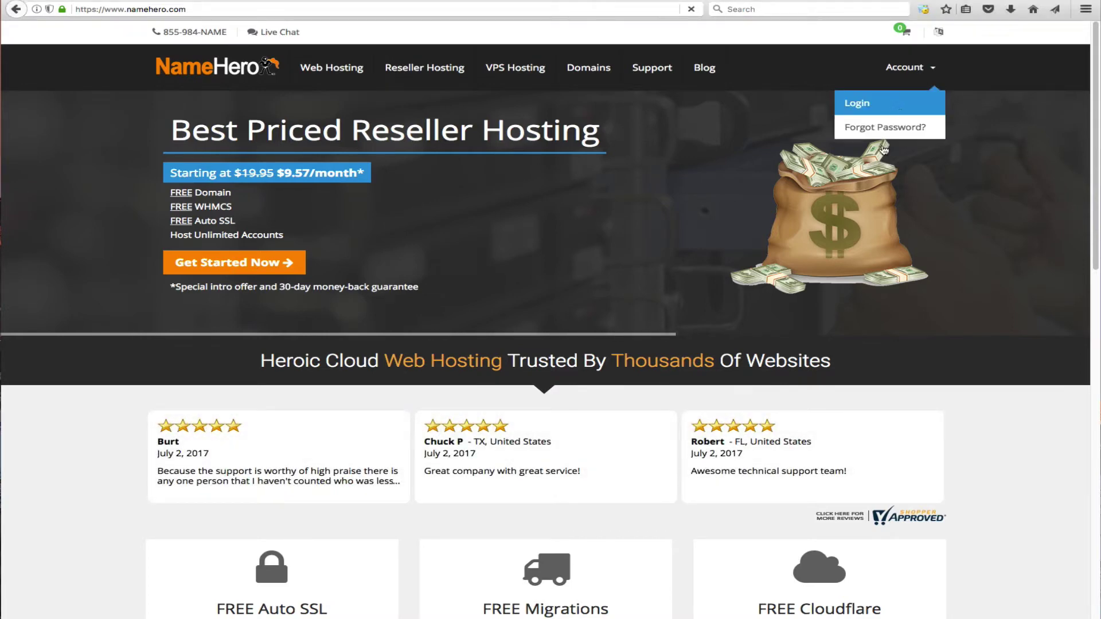
click(893, 103)
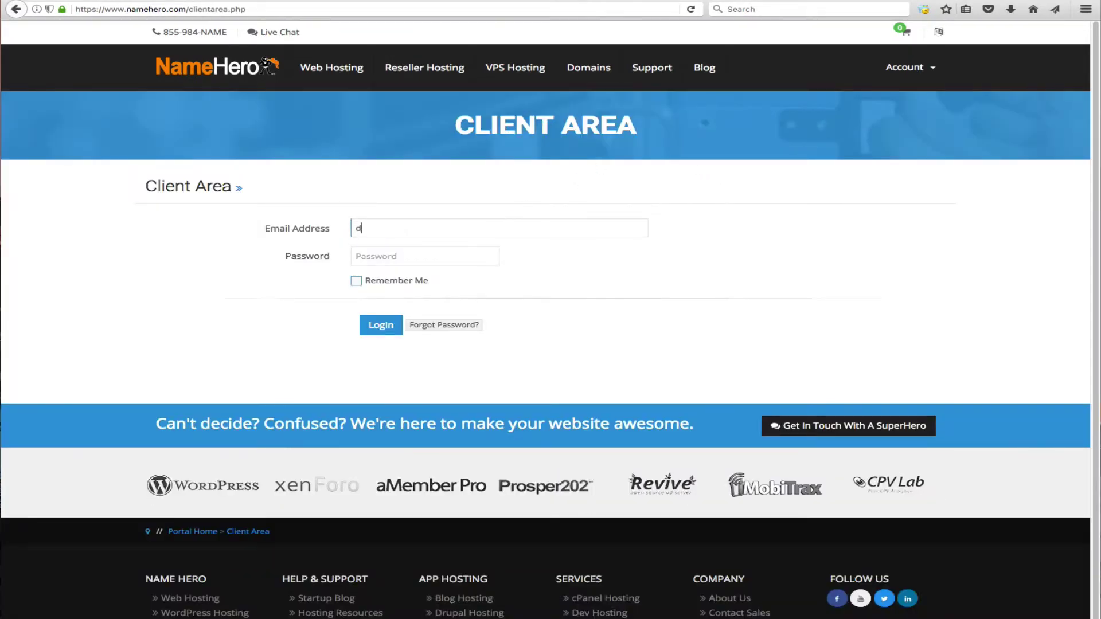
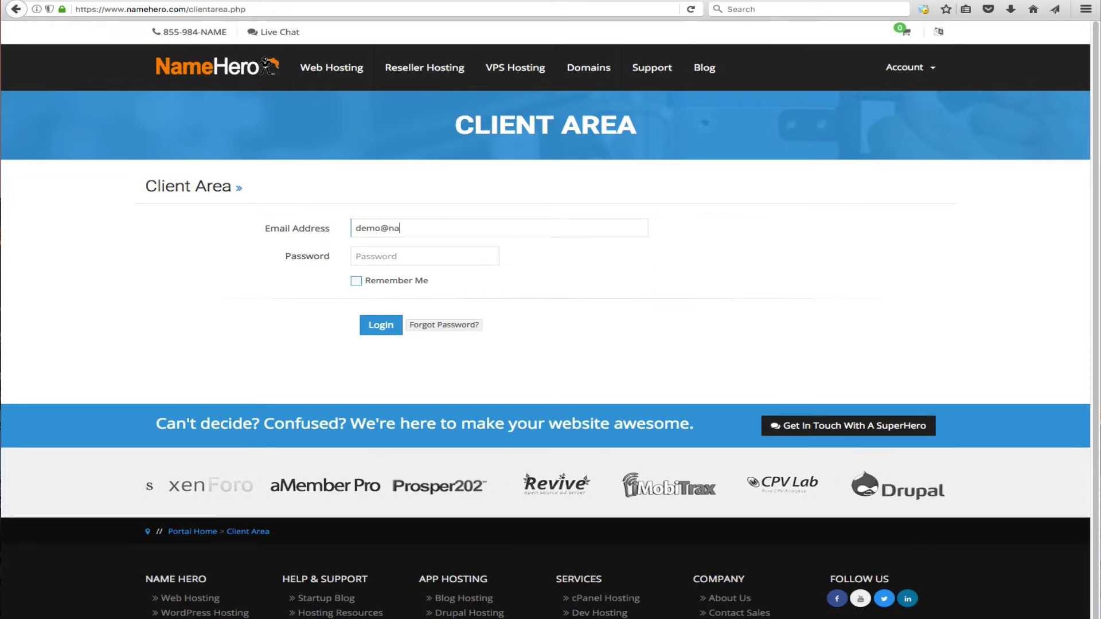
key(Tab)
text(demo123456)
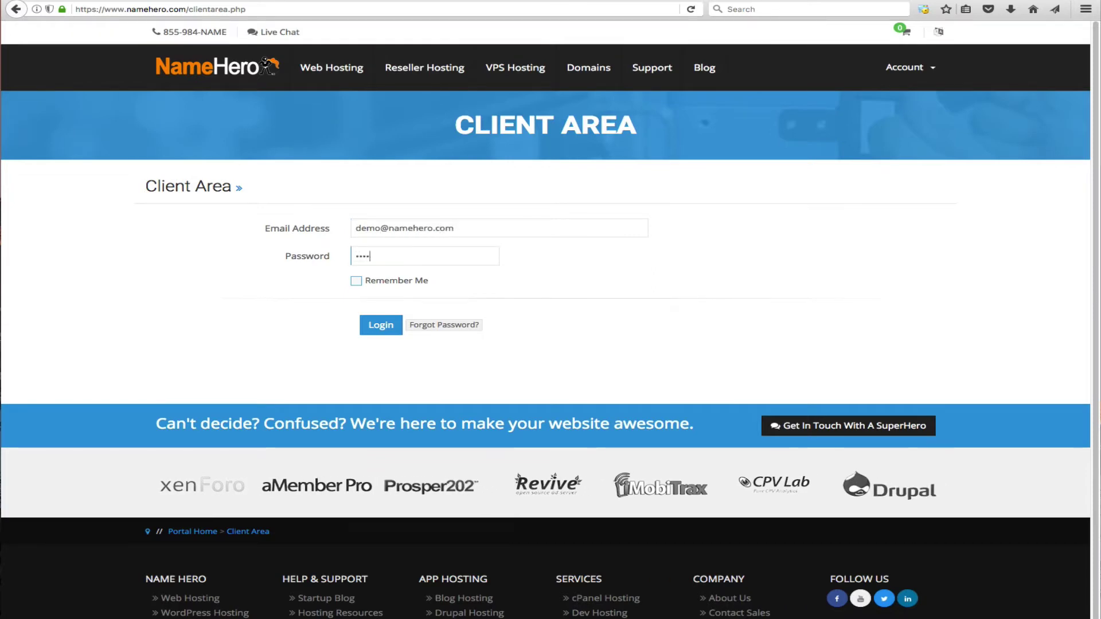
key(Return)
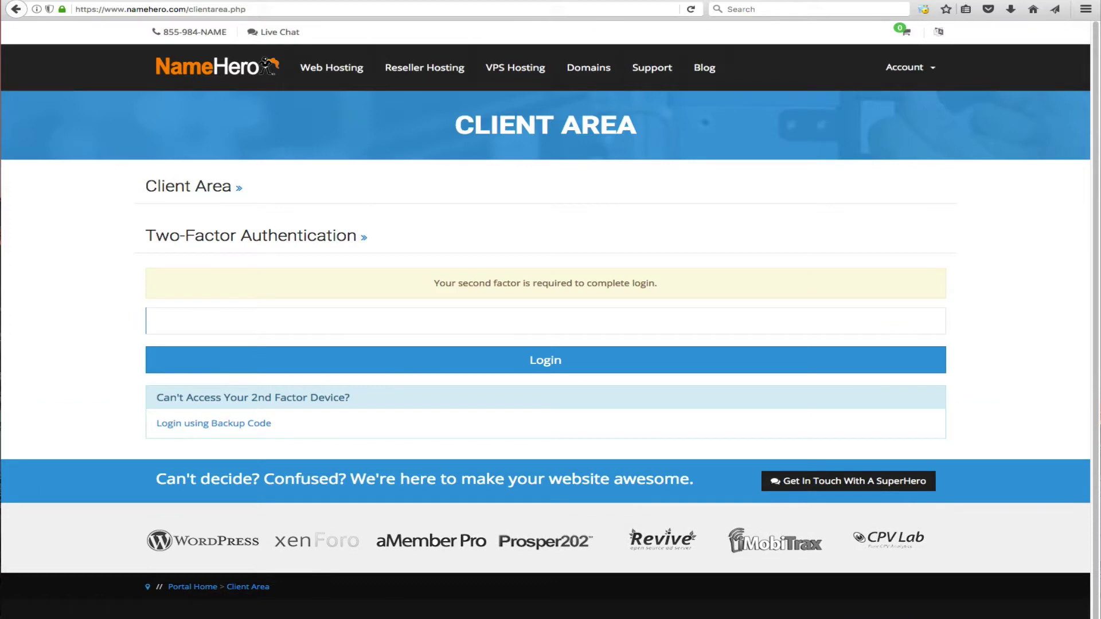
text(966)
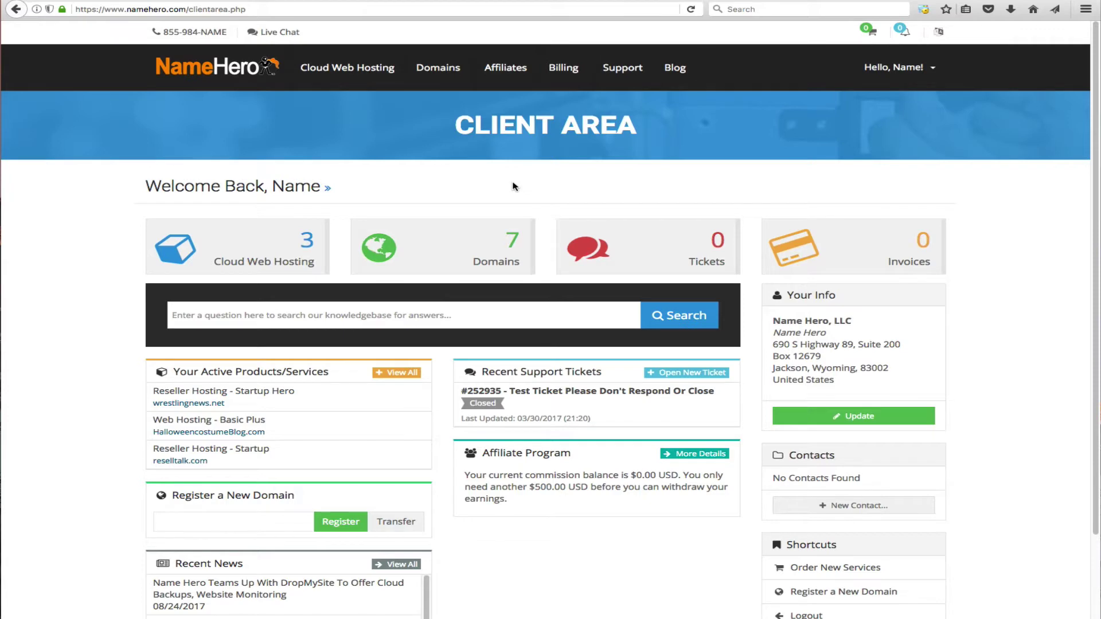
click(272, 237)
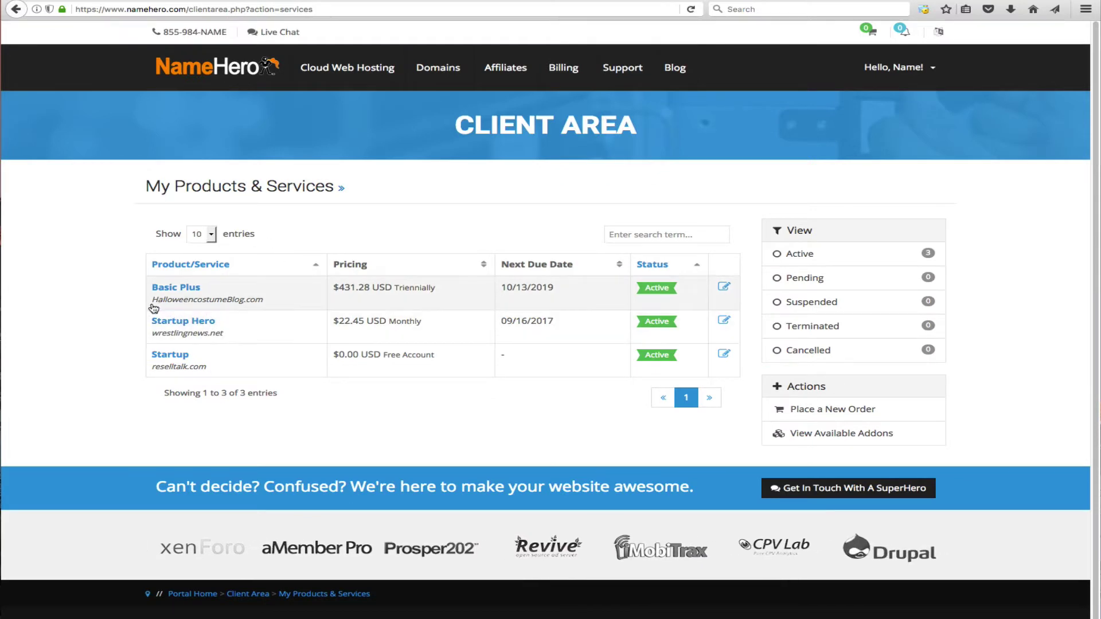
drag(153, 304, 269, 304)
click(440, 290)
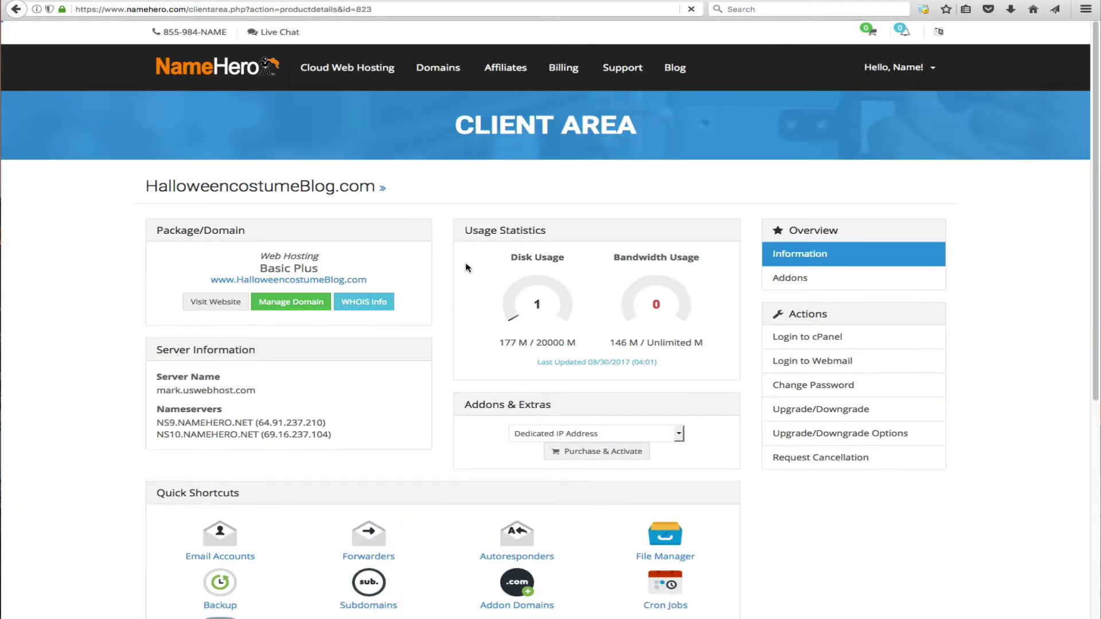
click(353, 281)
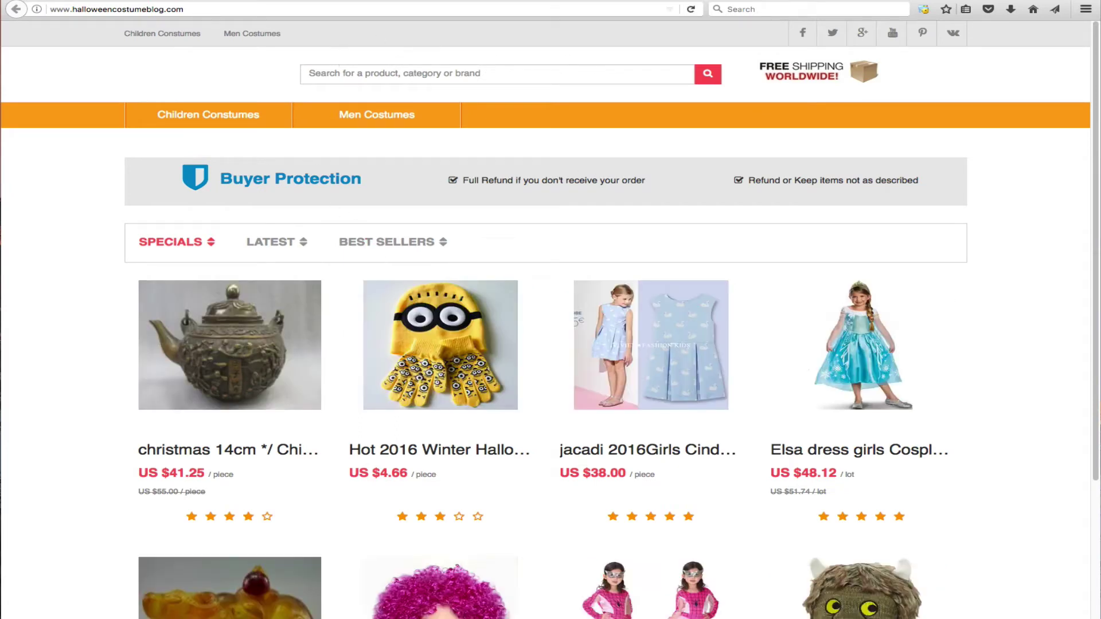
- Open the teapot product, then change its URL to /products/raqwdfaqw to see the 404 page
click(215, 9)
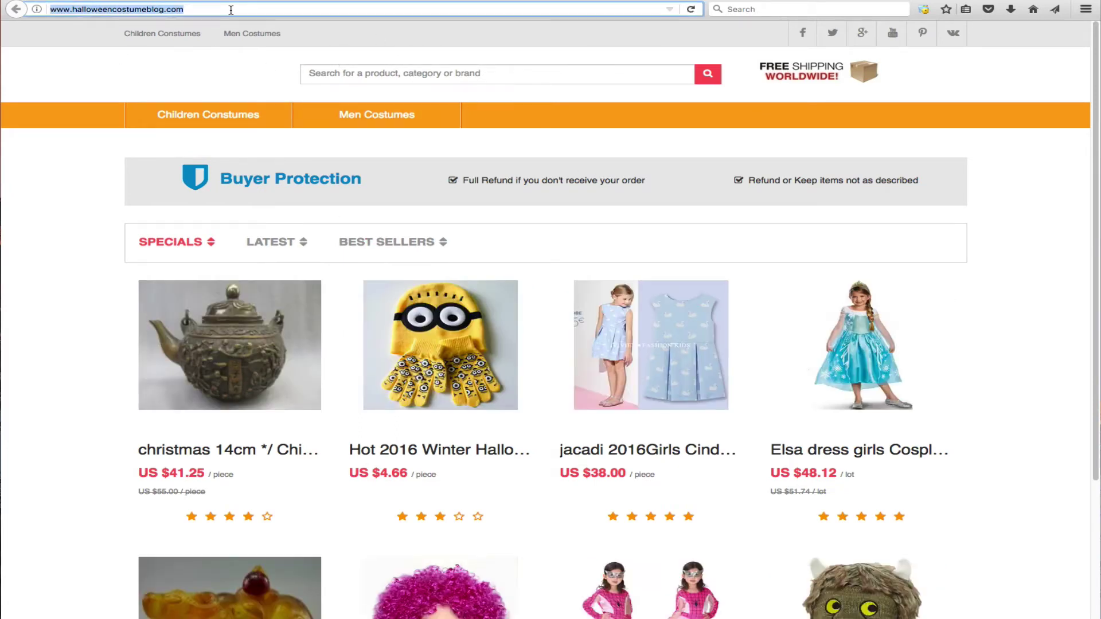
click(230, 8)
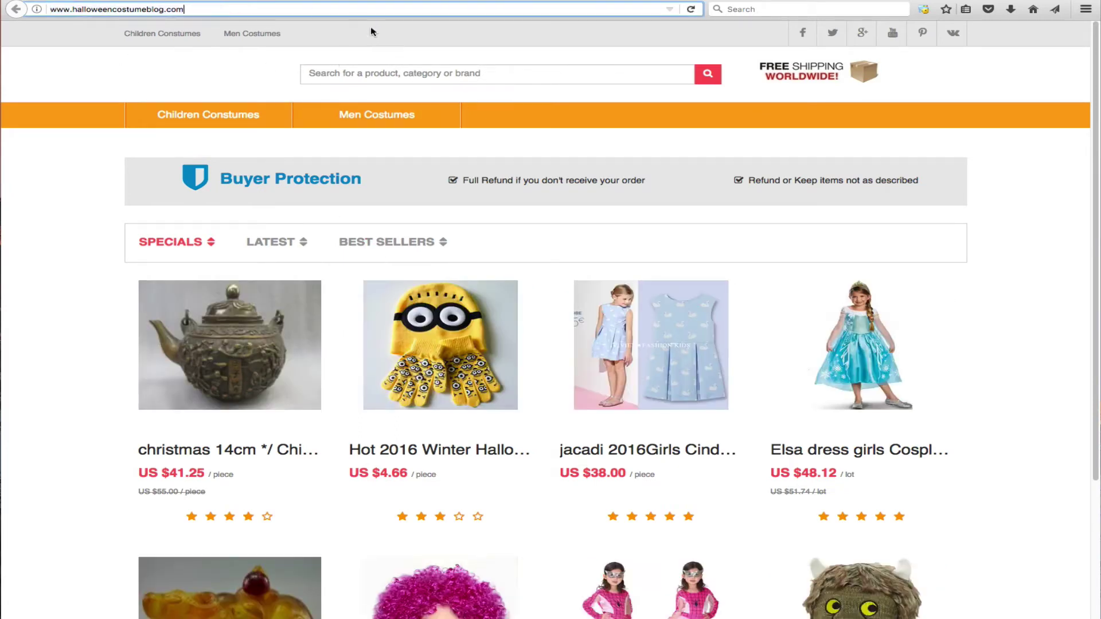
click(270, 450)
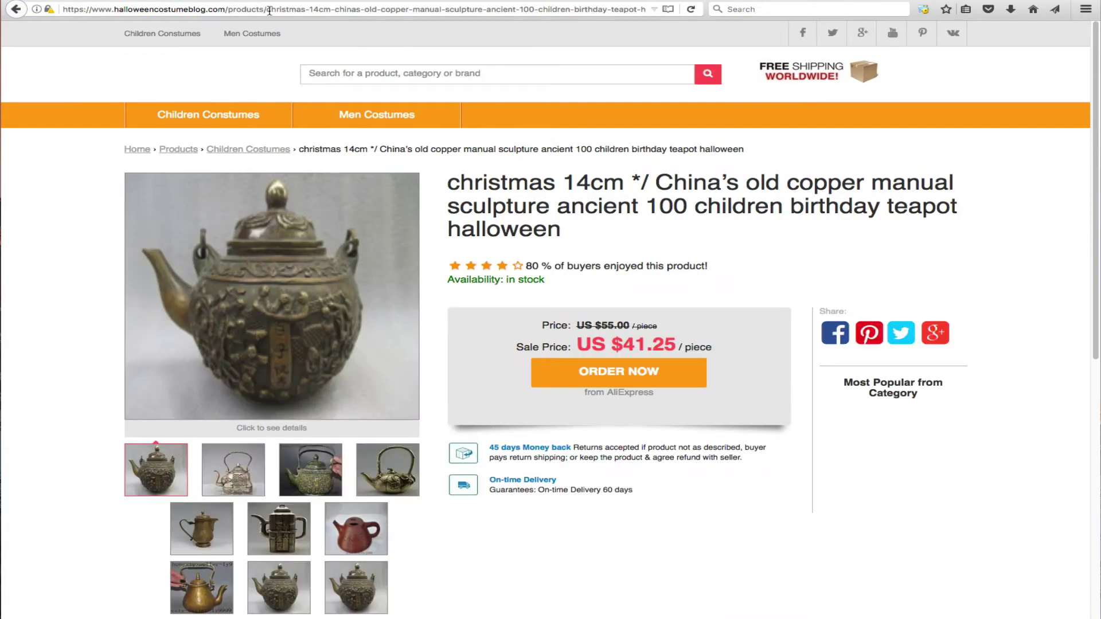
drag(270, 8, 845, 25)
text(raqwdfaqw)
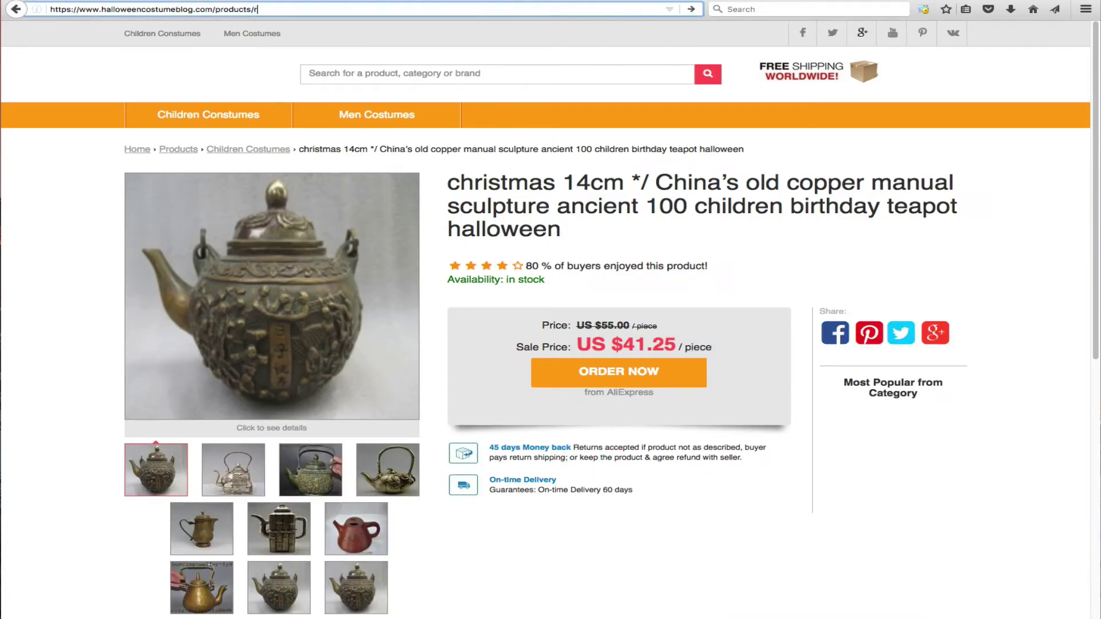
key(Return)
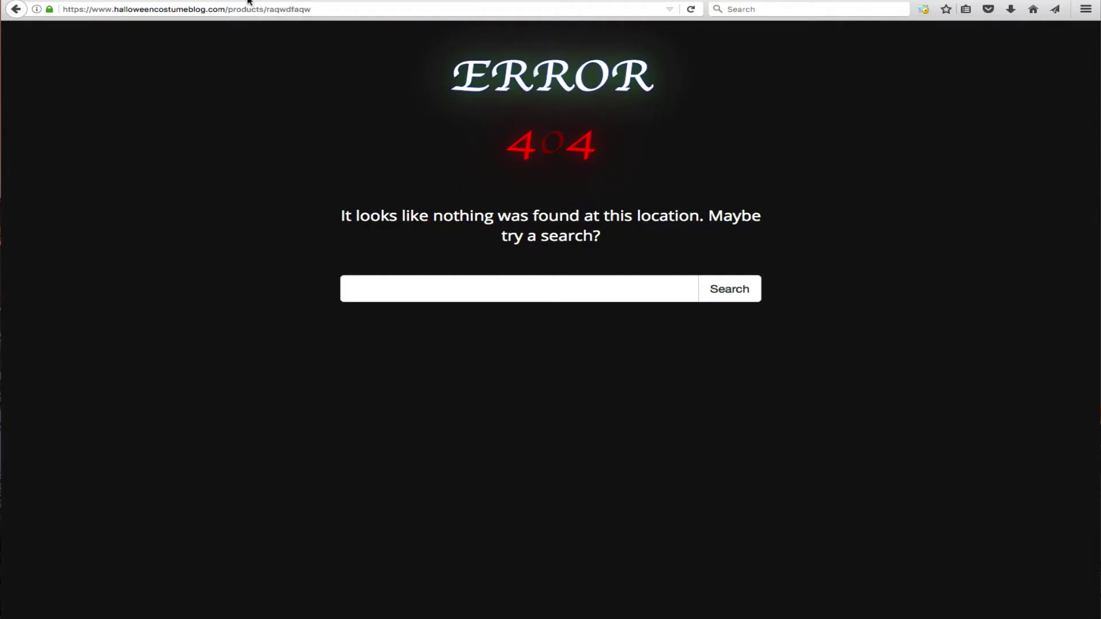
click(227, 8)
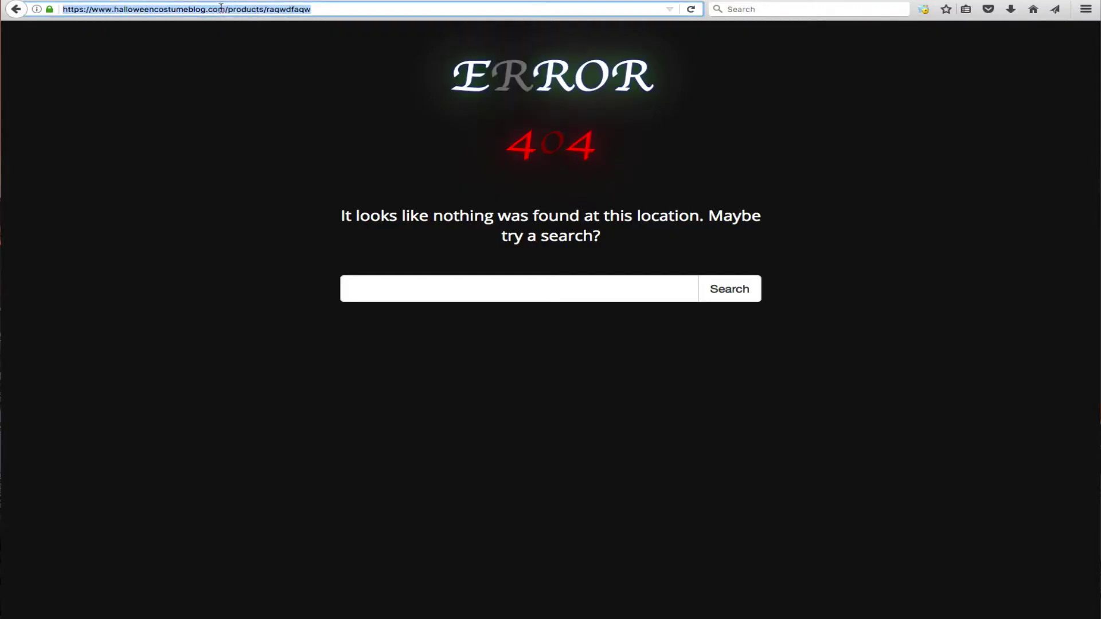
click(227, 8)
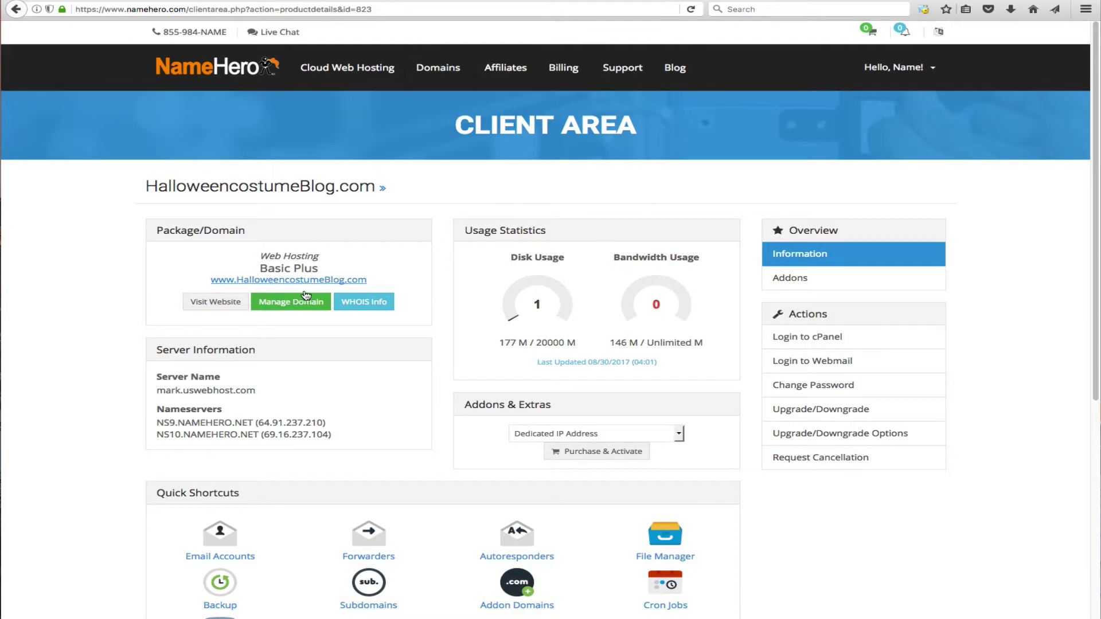
- Log in to cPanel for halloweencostumeblog.com and open Error Pages through an 'err' search
click(791, 339)
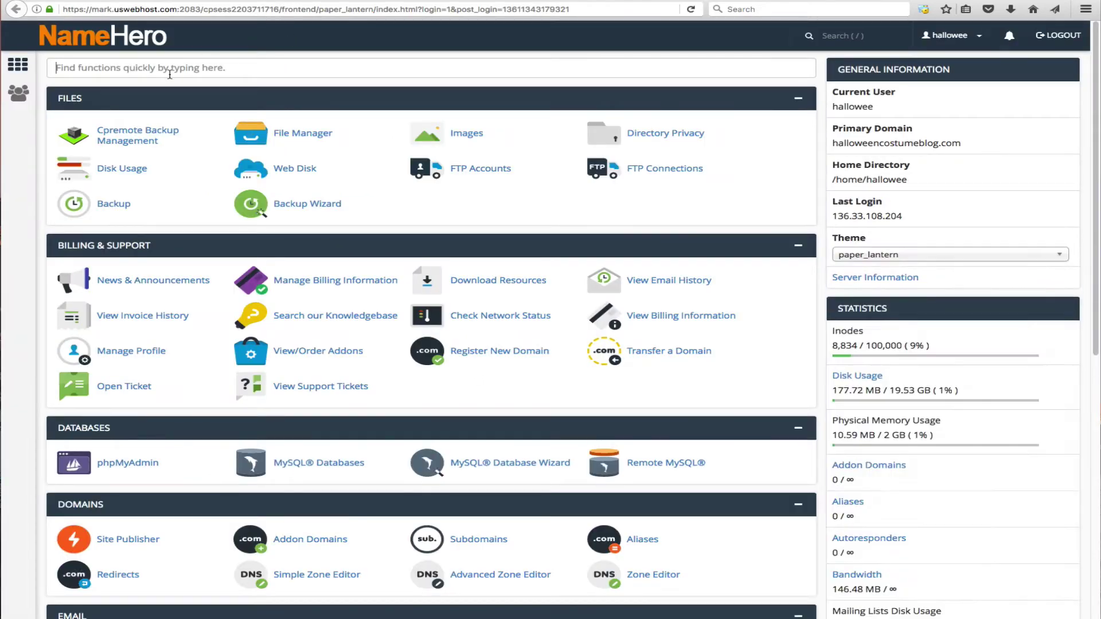
text(e)
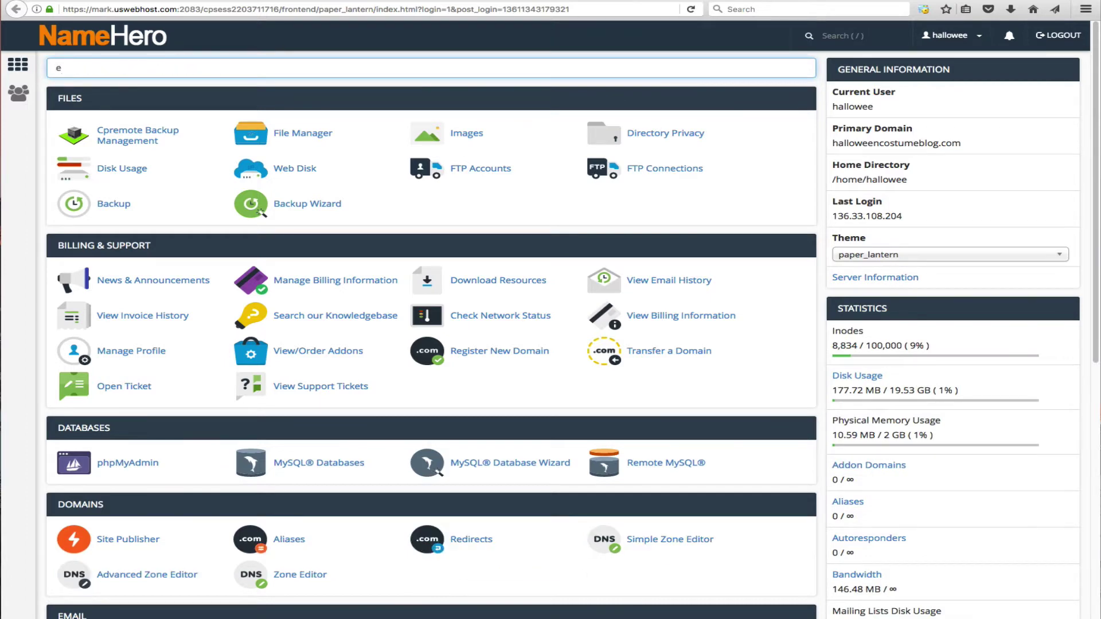
text(rrpr)
key(BackSpace)
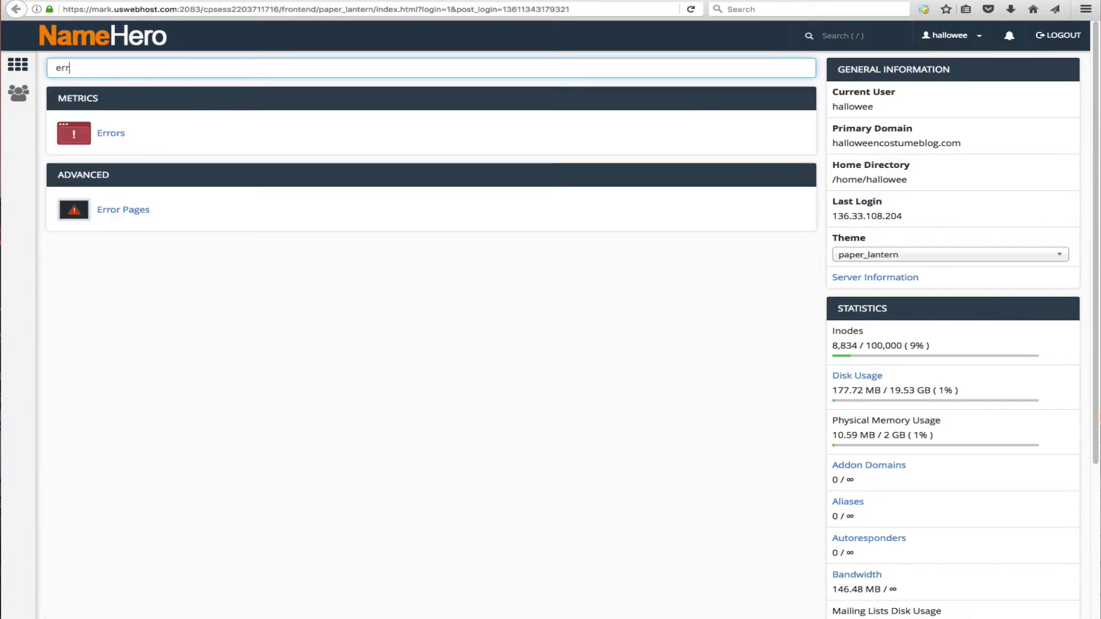
click(109, 213)
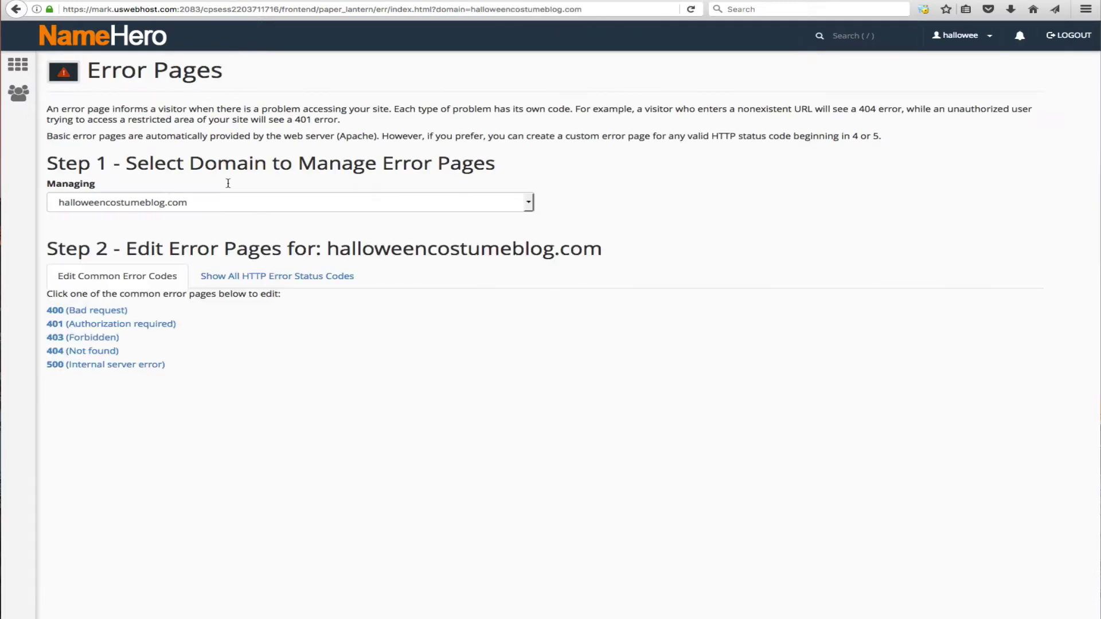
- Choose halloweencostumeblog.com as the managed domain and open the 404 (Not found) page editor
click(230, 208)
click(232, 197)
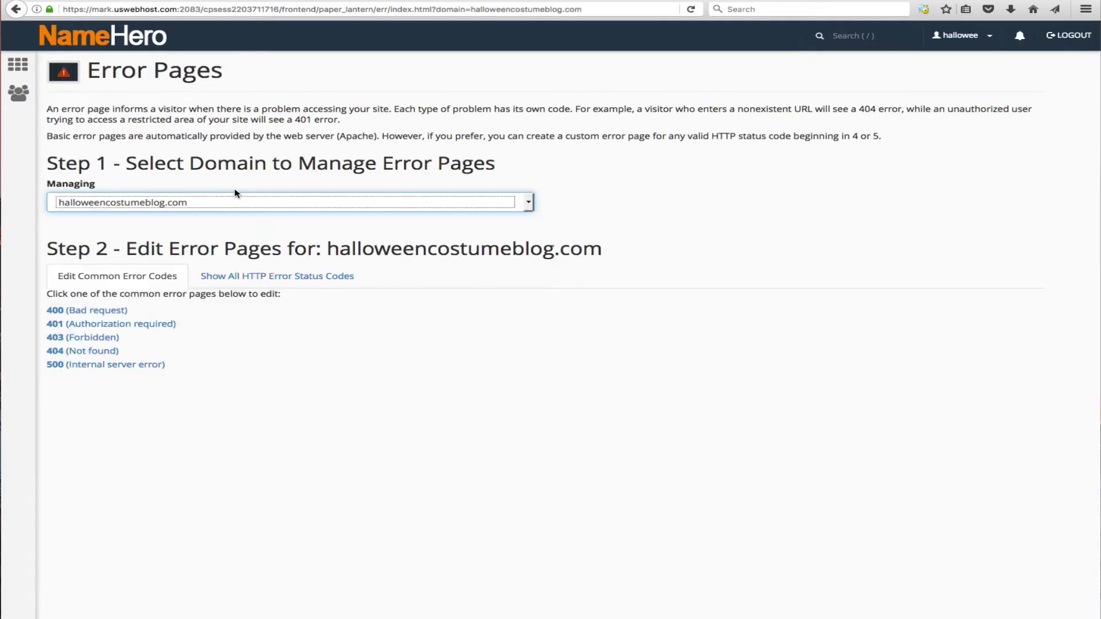
click(122, 203)
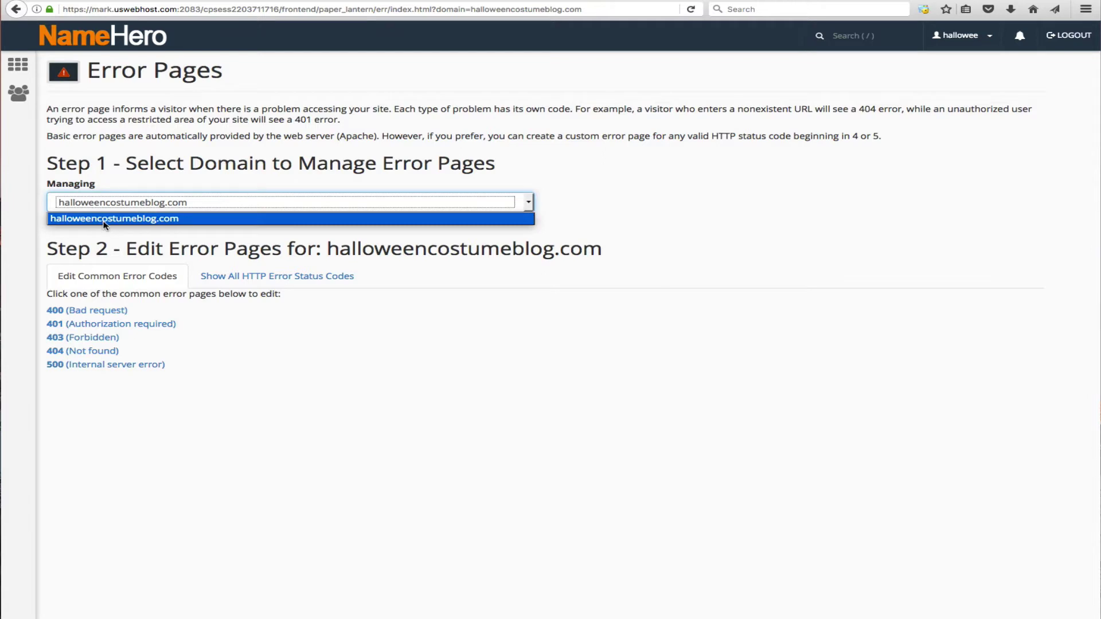
click(158, 219)
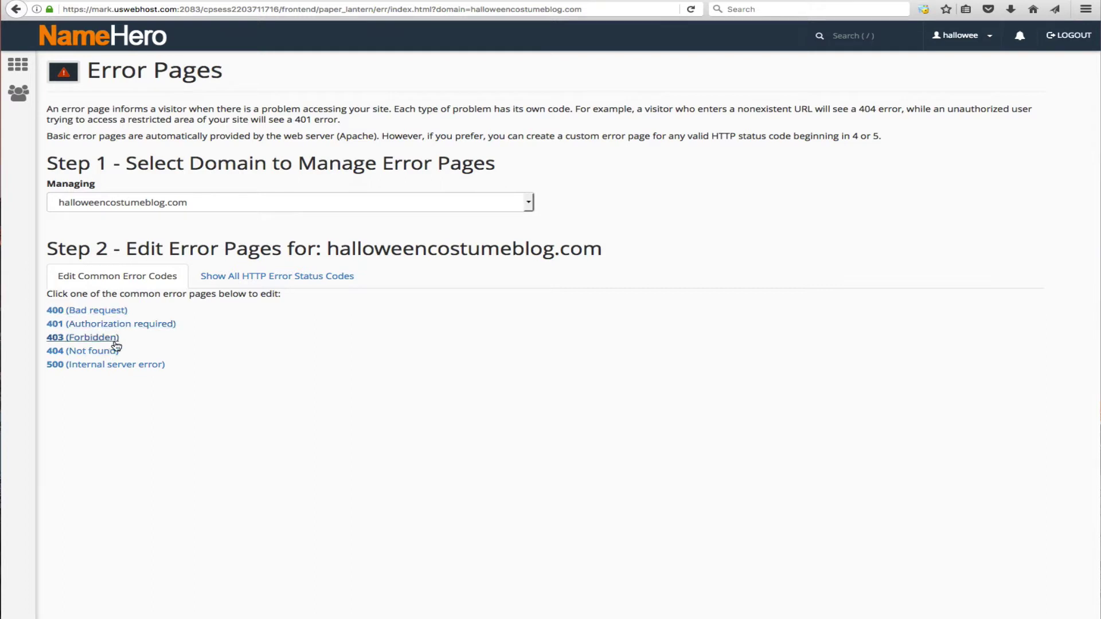
click(86, 352)
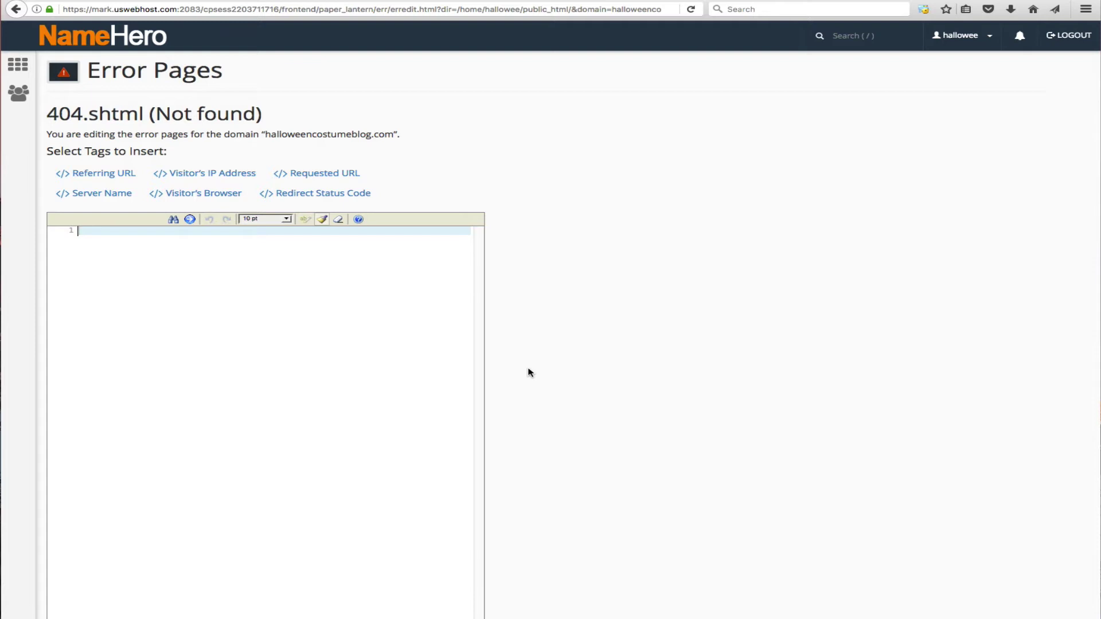
- At 14 pt, type 'Ooops This Page Has Been Lost/Moved/Replaced' and 'Please go back to the homepage or report this error!'
click(243, 222)
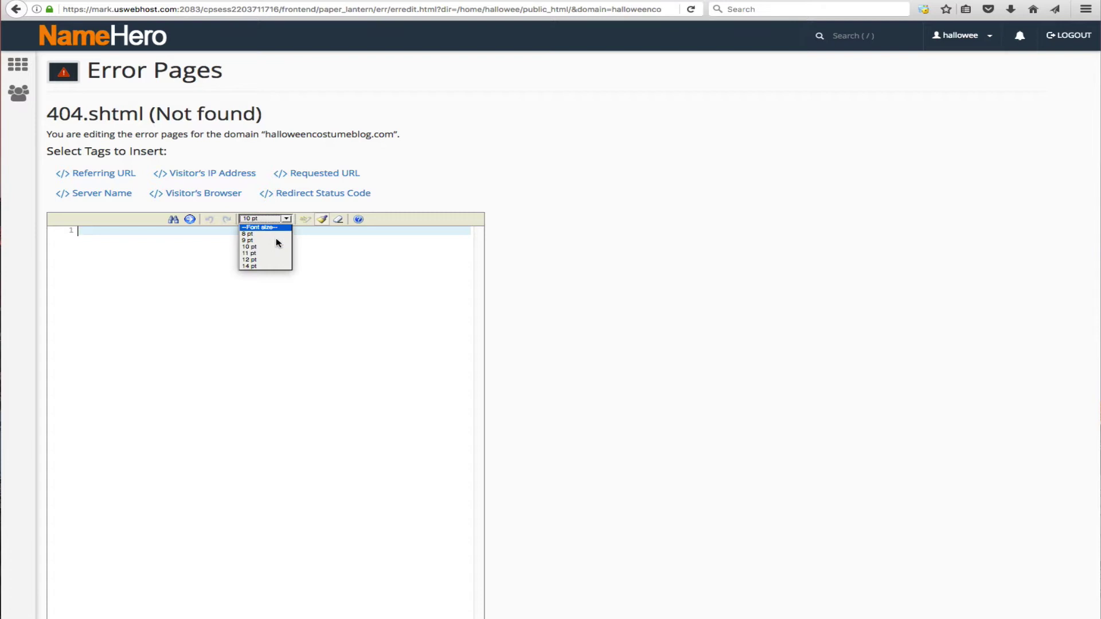
click(263, 268)
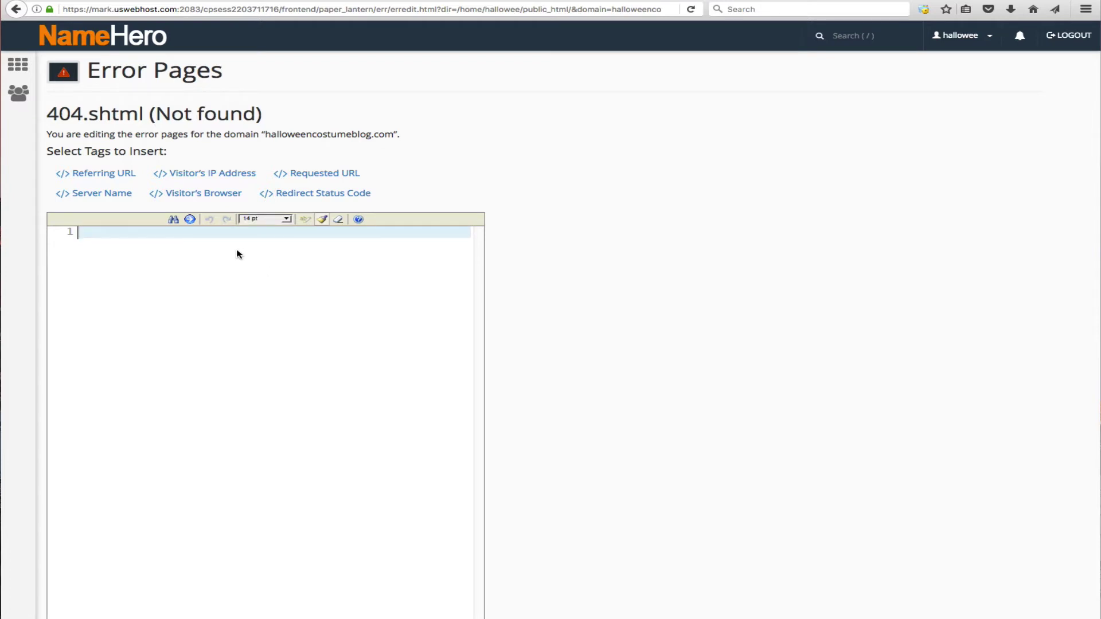
text(Ooops This Page Has Been L)
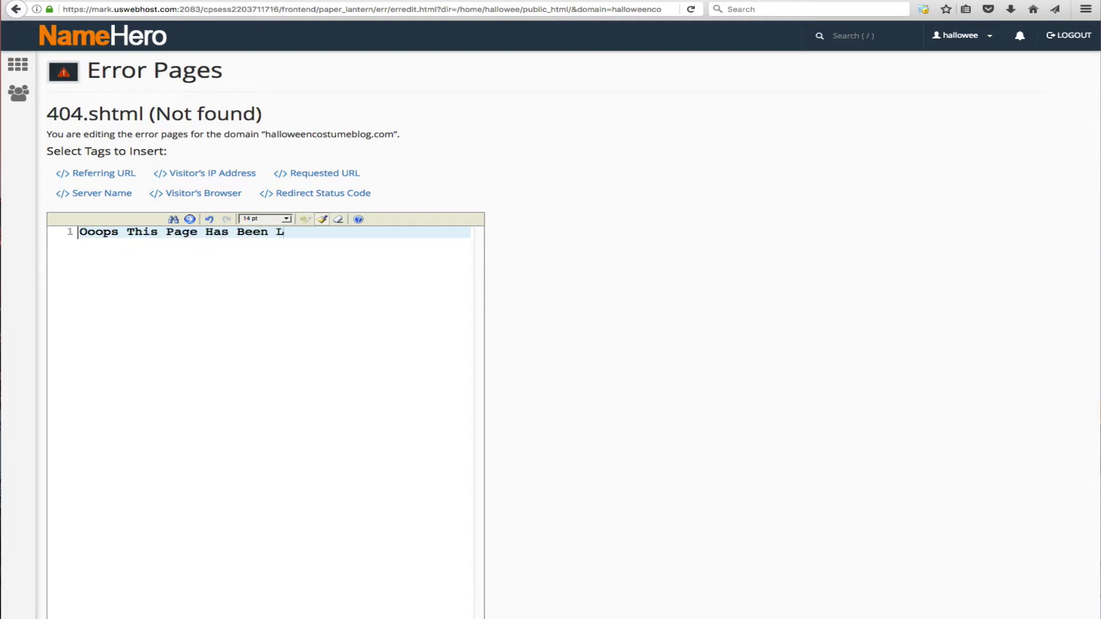
text(ost/Moved/Replaced)
key(Return)
key(Return)
text(P)
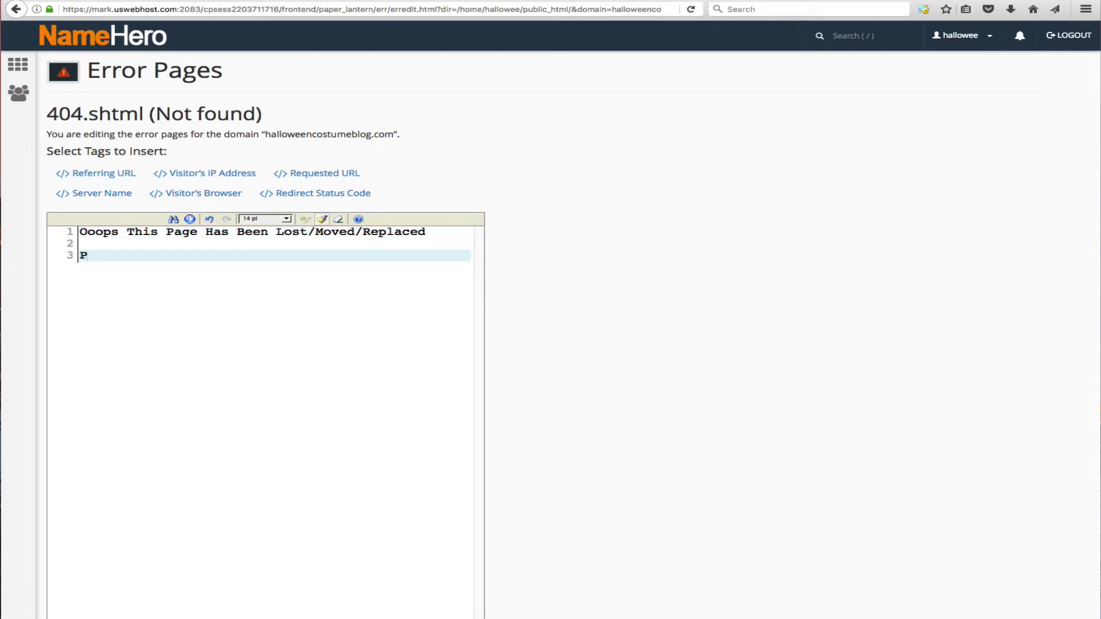
text(lease go back to the )
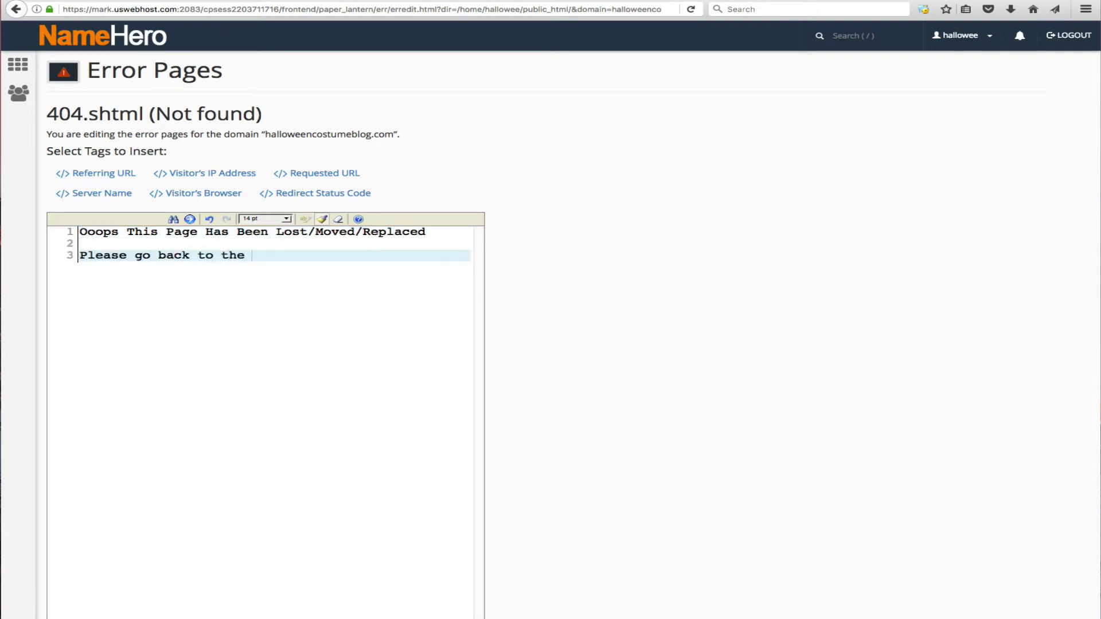
text(homepage or report this)
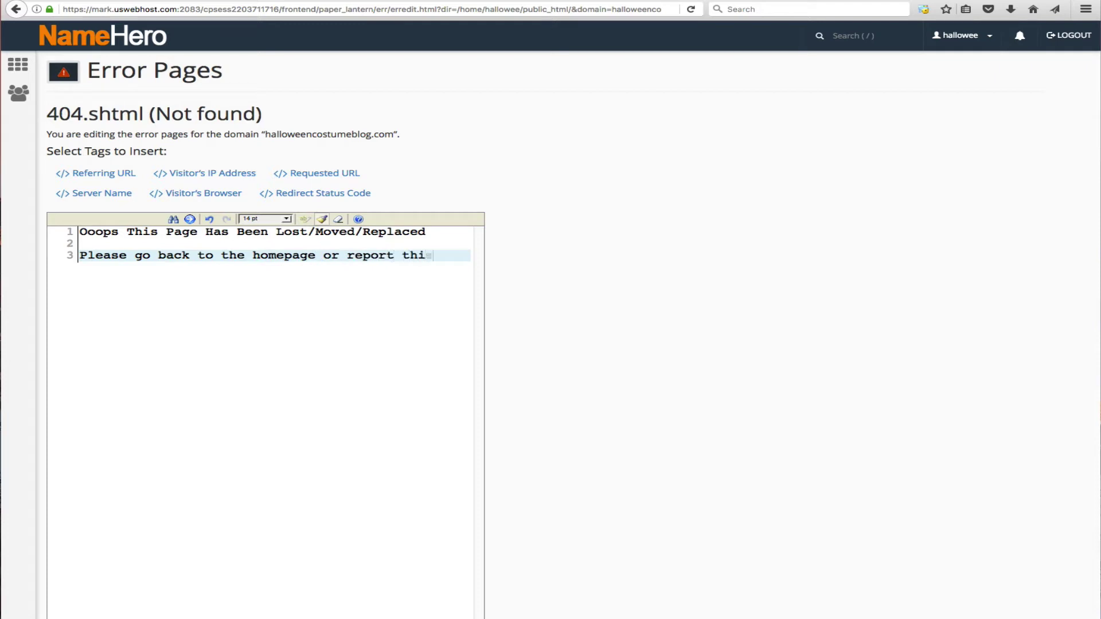
text( error!)
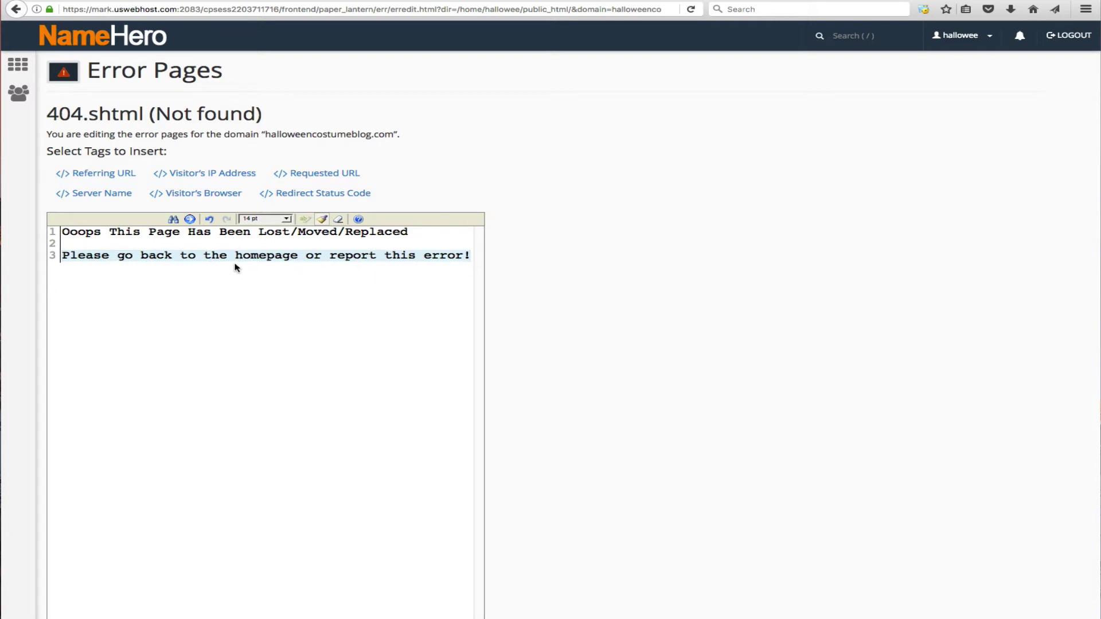
- Return to the Error Pages list and reload the nonexistent products address in the browser
click(254, 247)
click(467, 256)
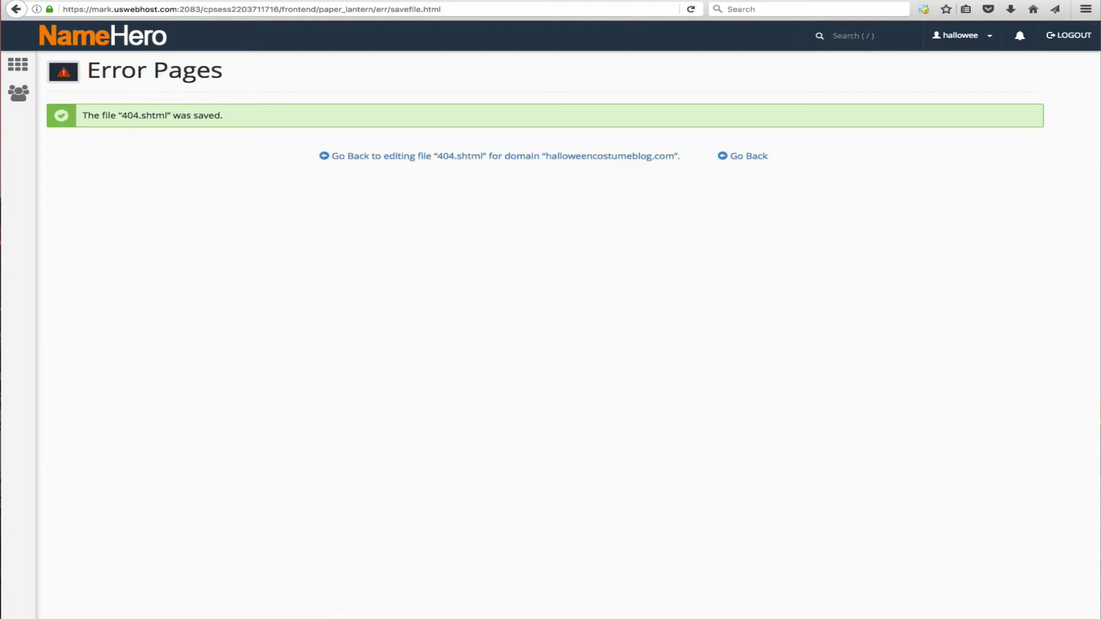
click(736, 155)
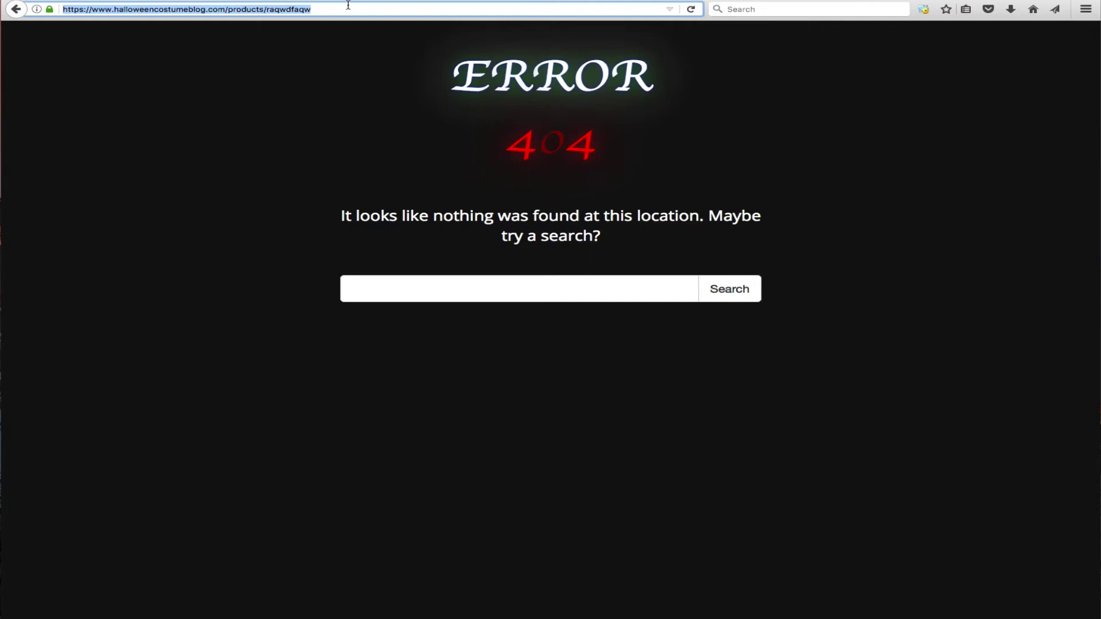
click(344, 9)
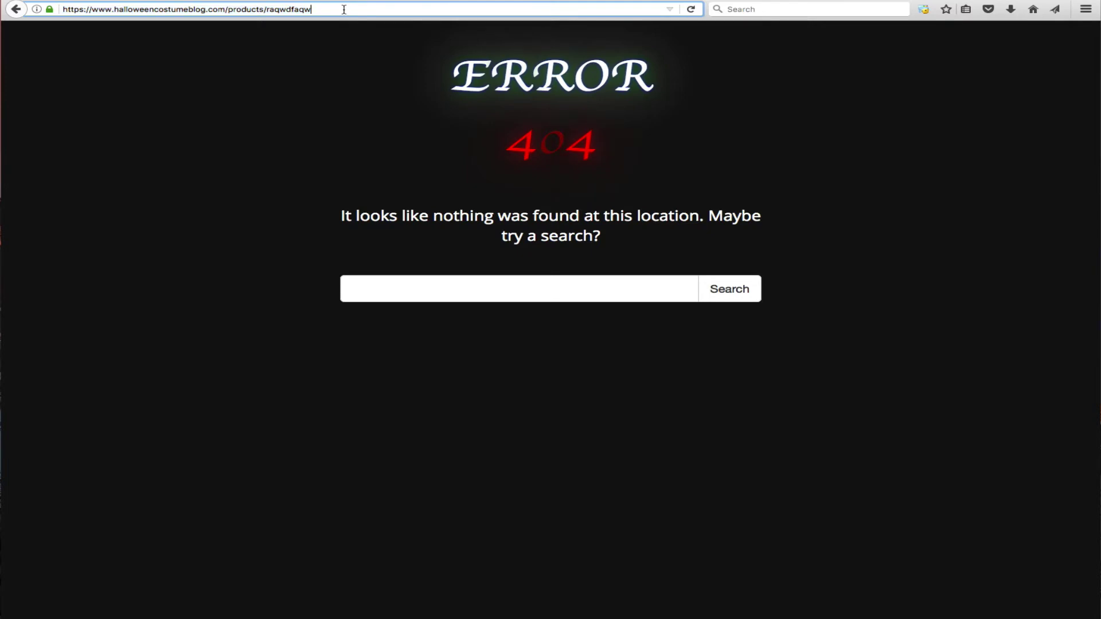
key(Return)
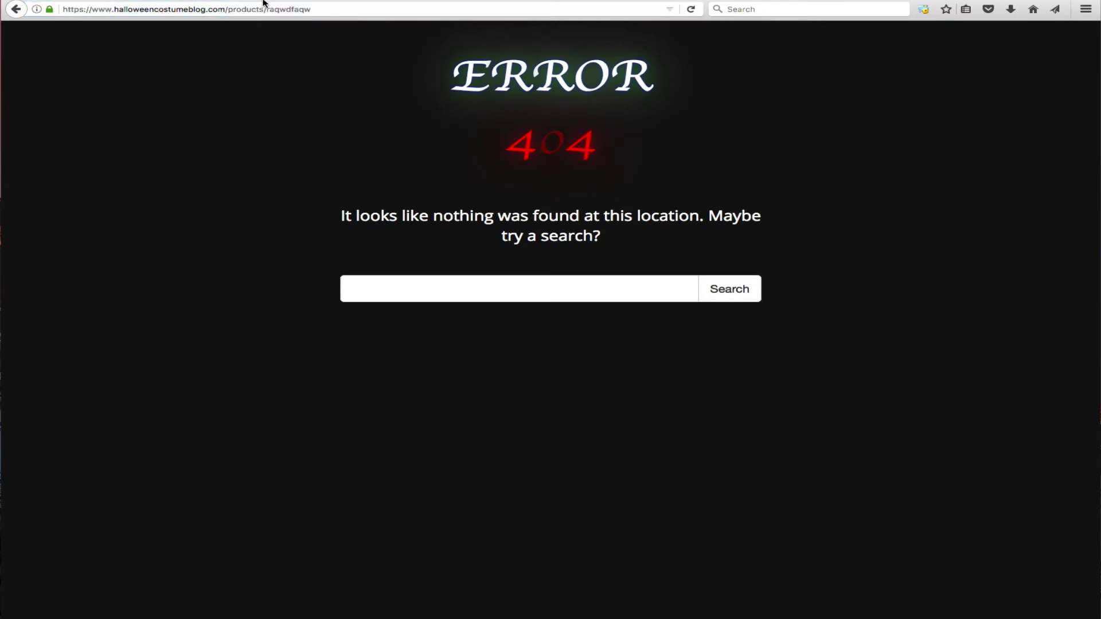
- Select part of the nonexistent /products/ test address in the address bar
drag(229, 9, 277, 9)
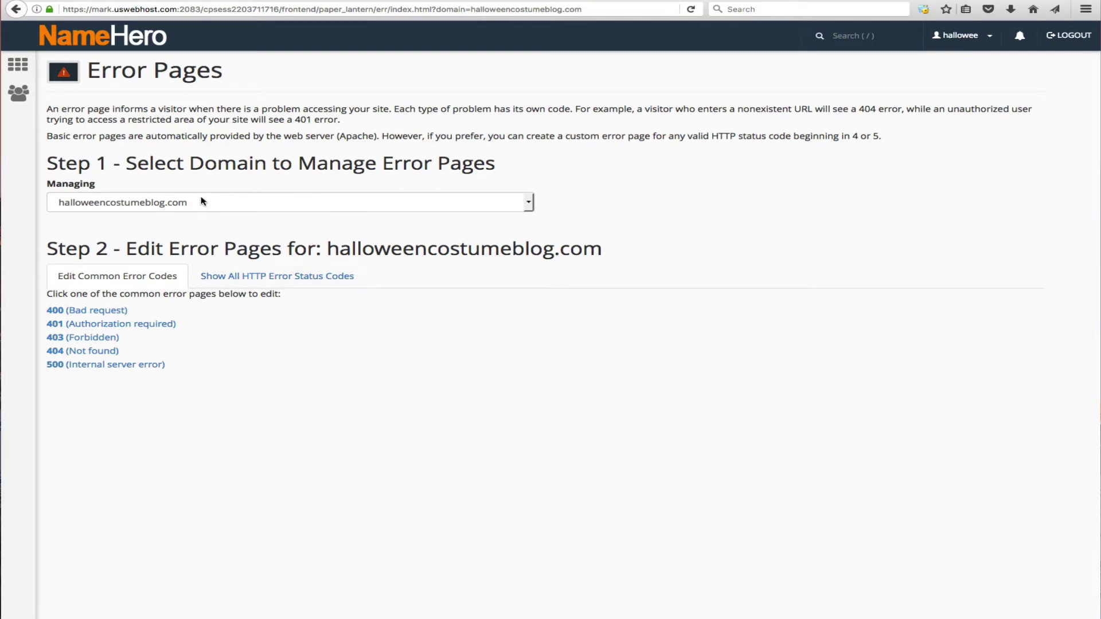
- From cPanel home, open File Manager's public_html folder and edit 404.shtml in the code editor
click(138, 43)
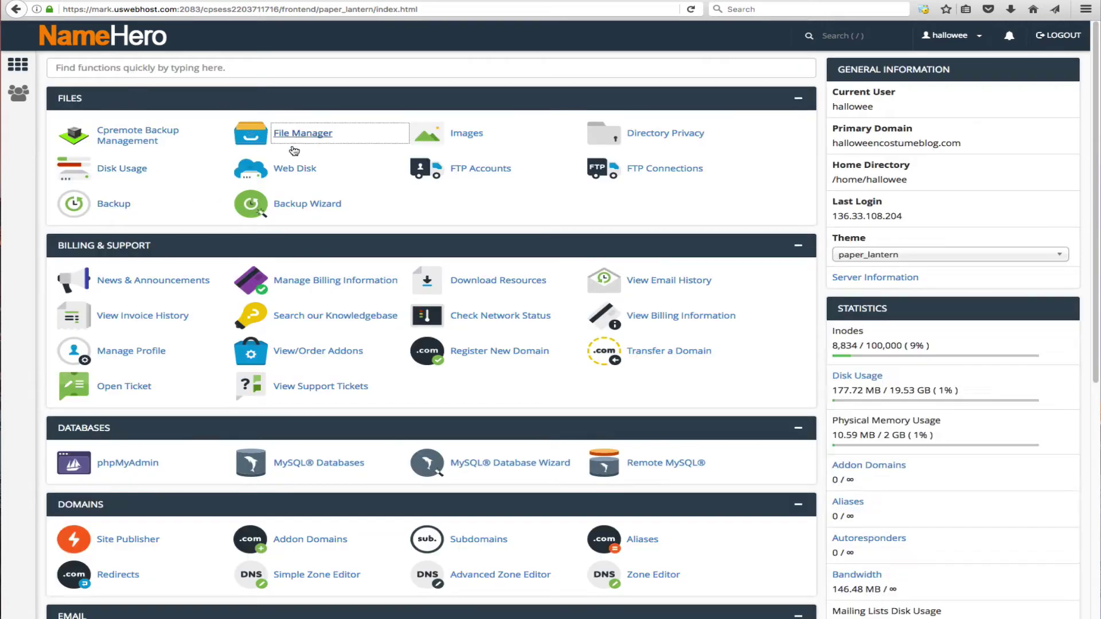
click(281, 133)
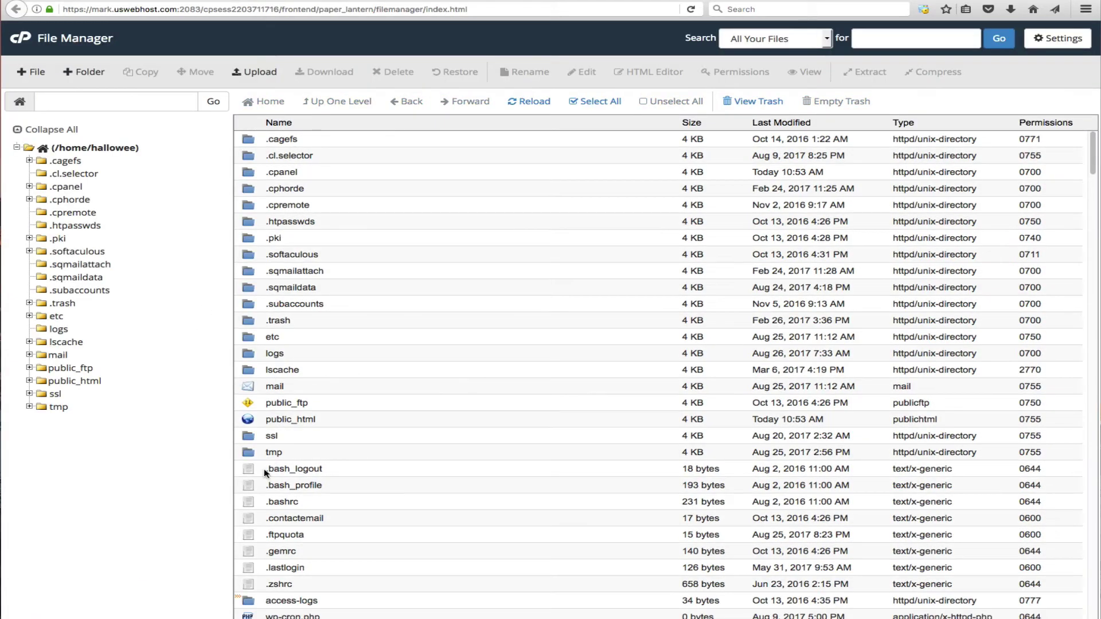
scroll(252, 608, down, 2)
scroll(275, 458, up, 2)
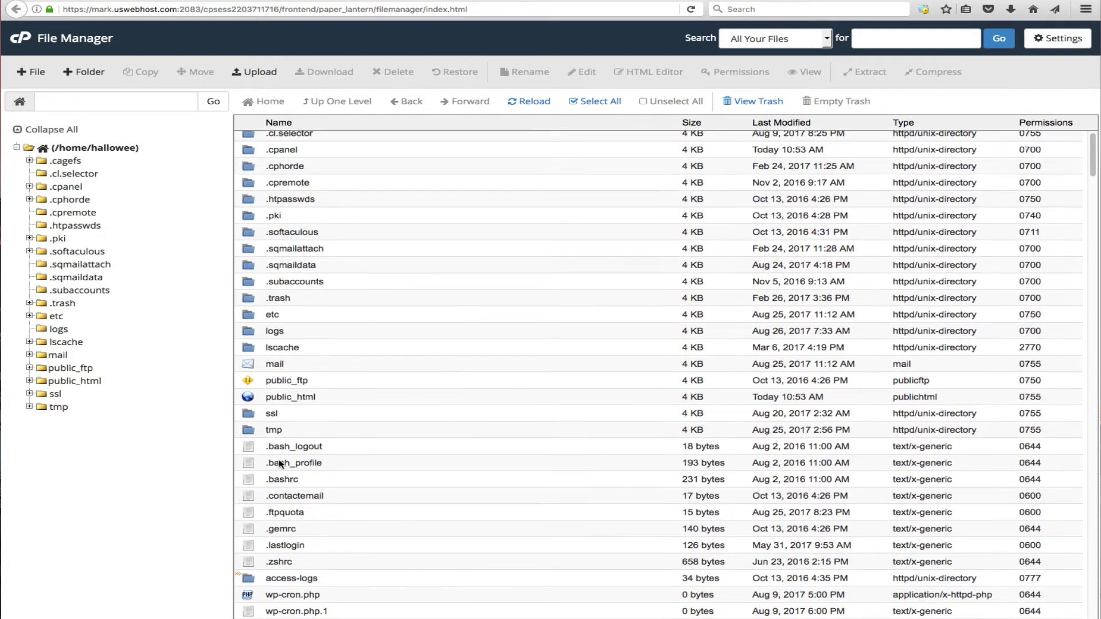
double_click(253, 420)
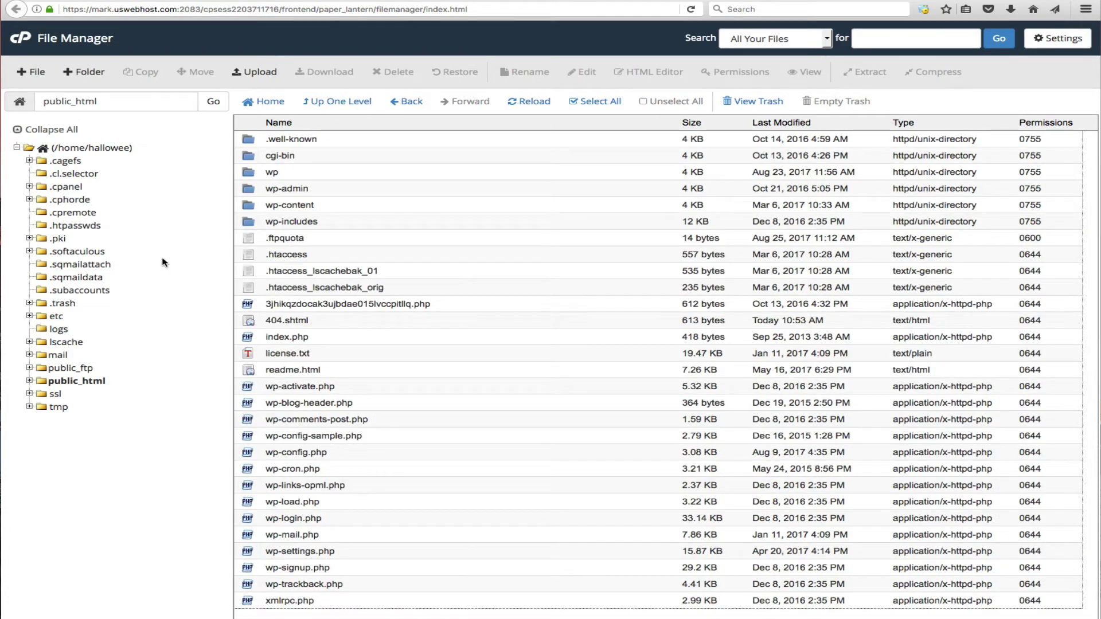
click(275, 320)
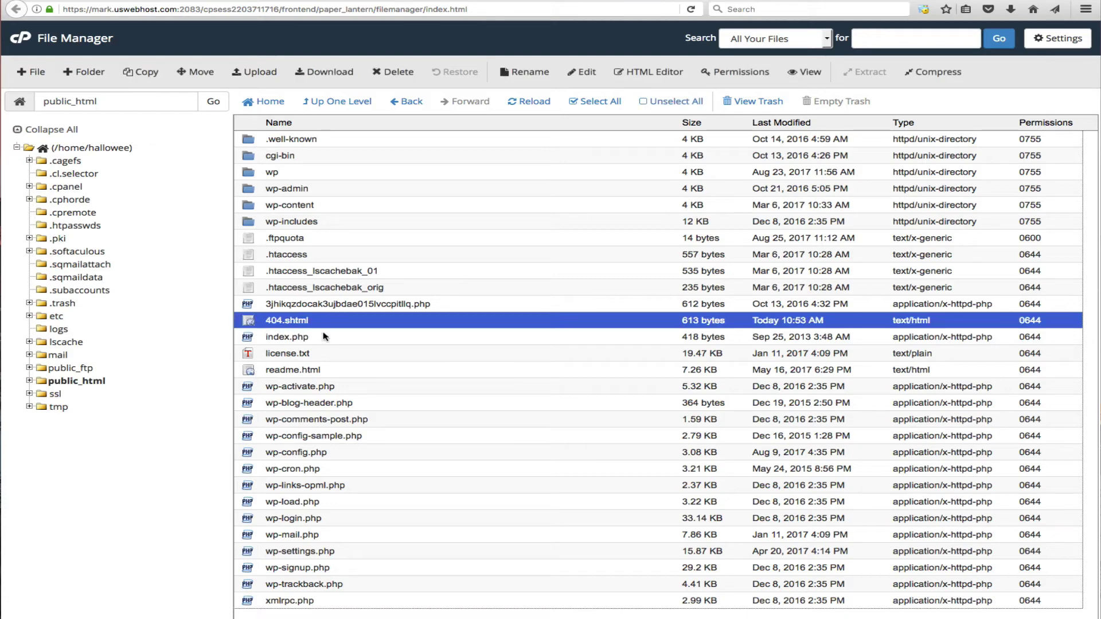
click(582, 72)
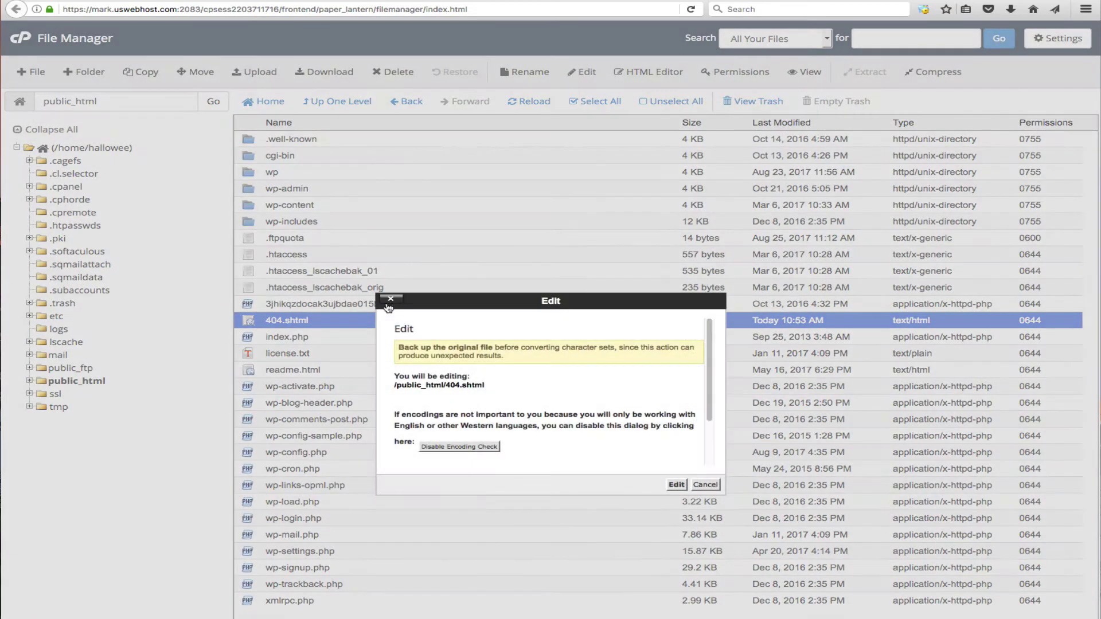
click(673, 485)
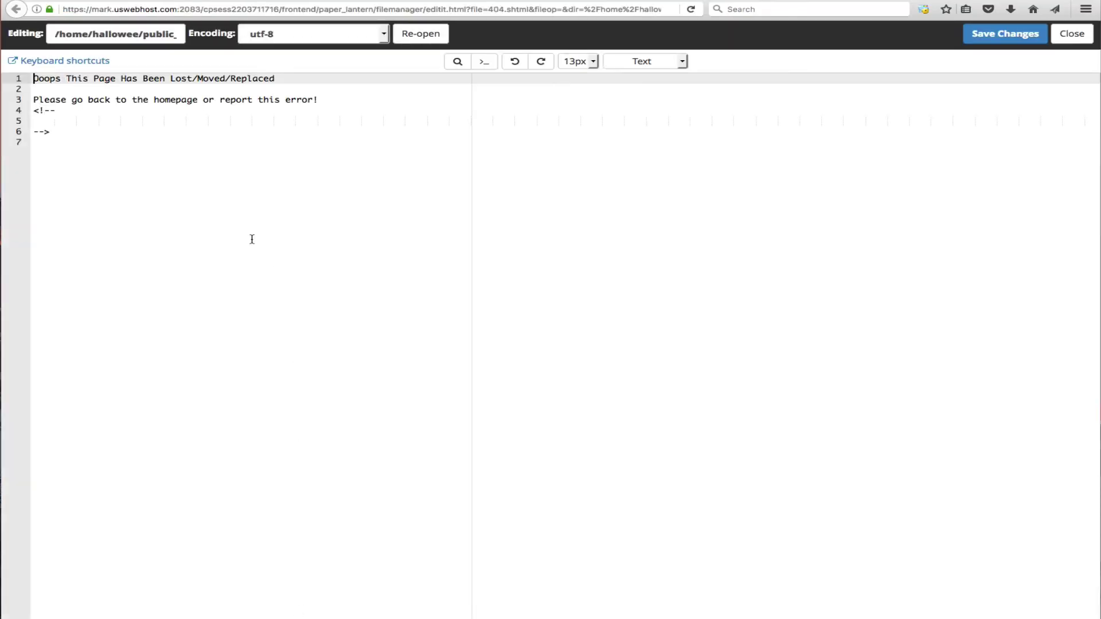
- Select all of 404.shtml, then lines 2–6, and go back to public_html unchanged
click(64, 174)
key(ctrl+a)
click(115, 206)
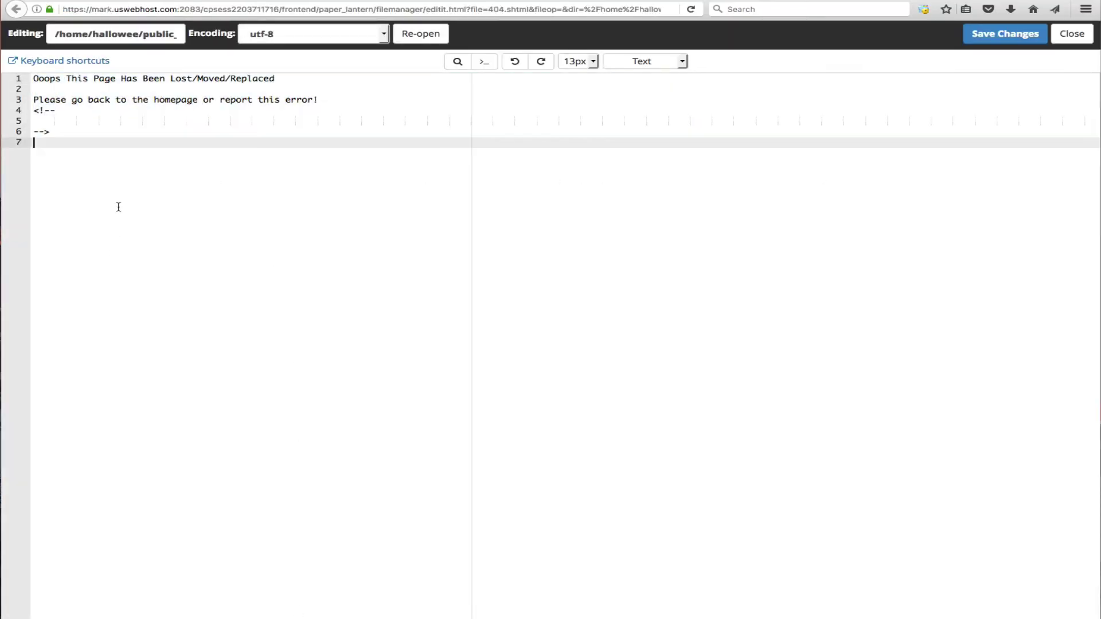
key(ctrl+a)
click(204, 285)
drag(204, 285, 87, 85)
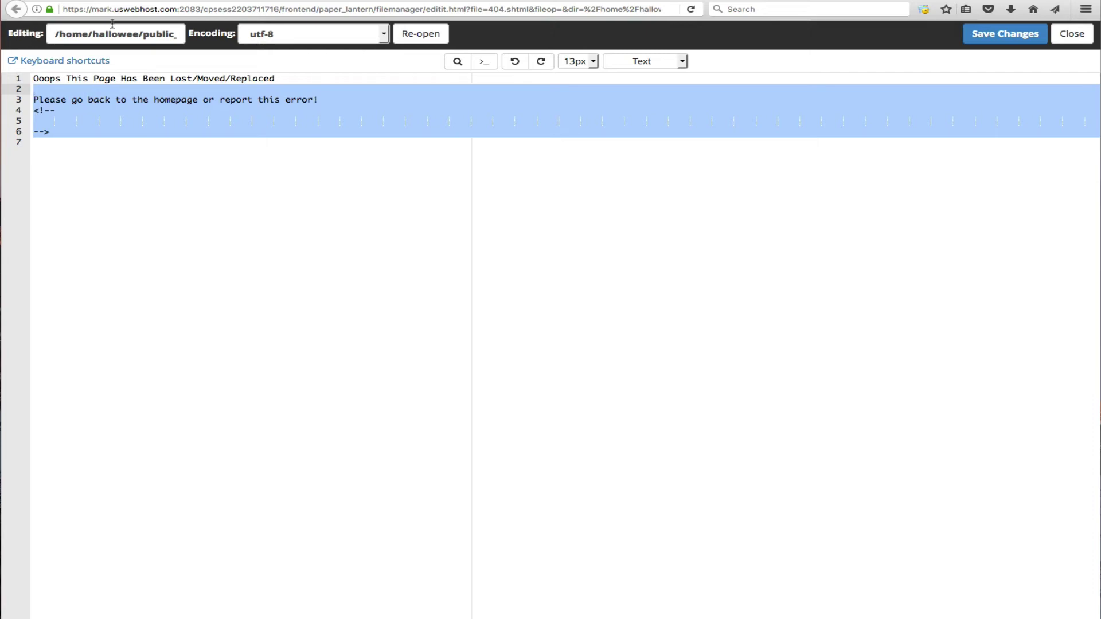
click(381, 1)
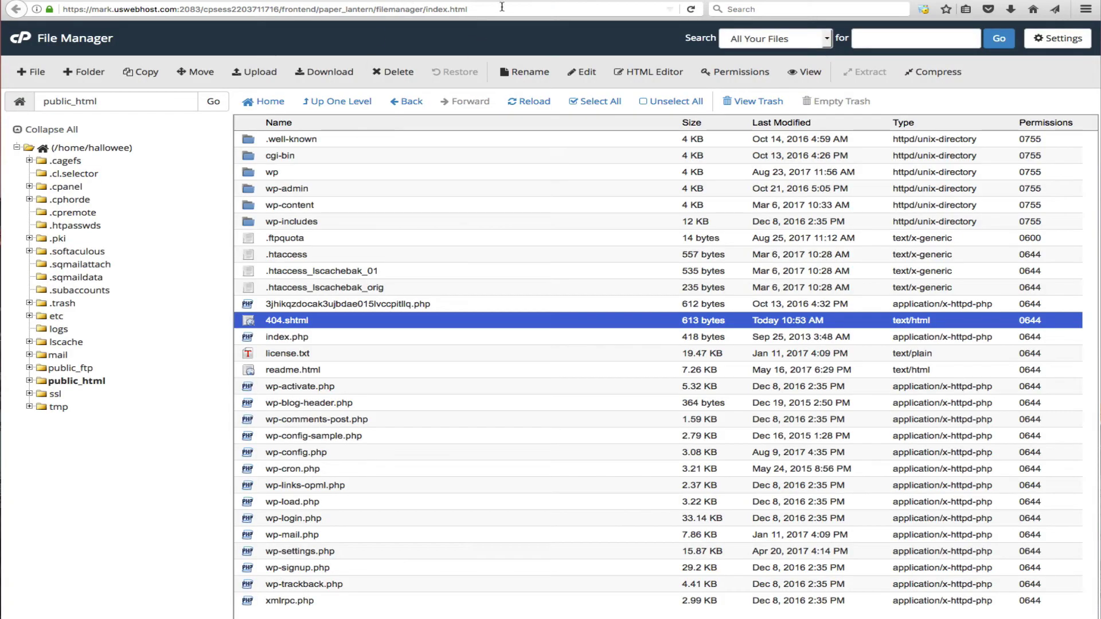
- From cPanel home, search 'err', open Error Pages and start editing the 403 (Forbidden) page
click(247, 1)
click(151, 69)
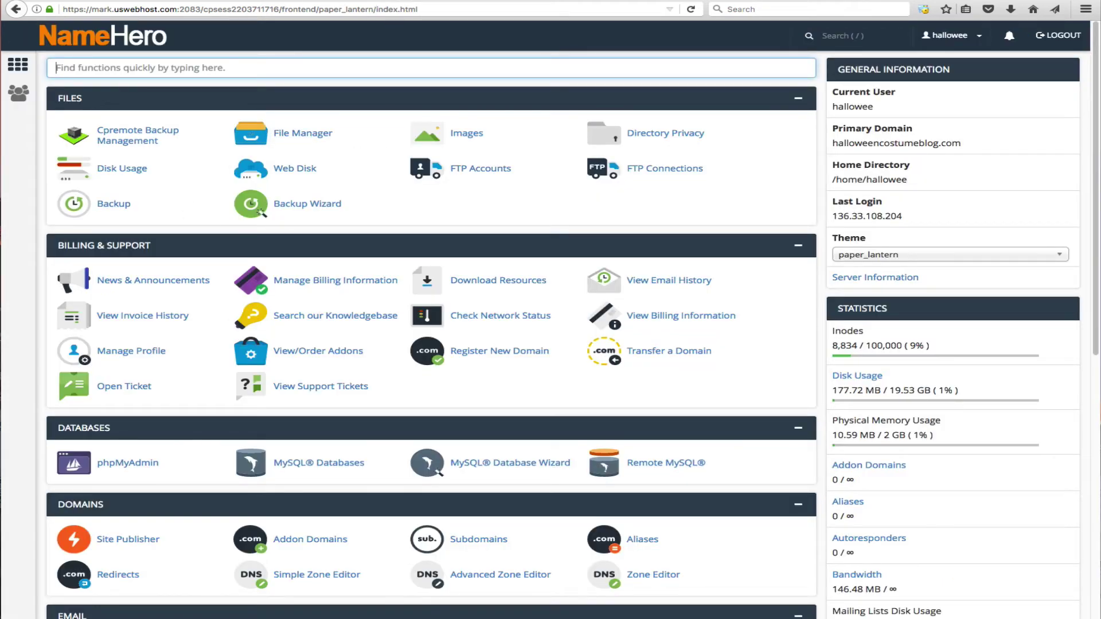
text(err)
click(125, 213)
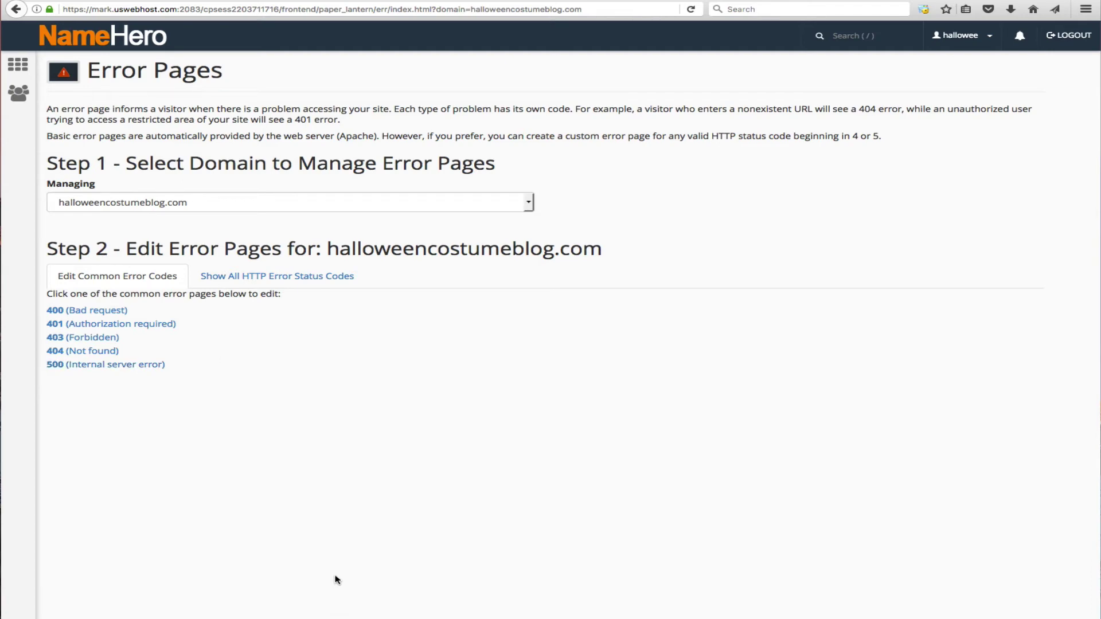
click(104, 343)
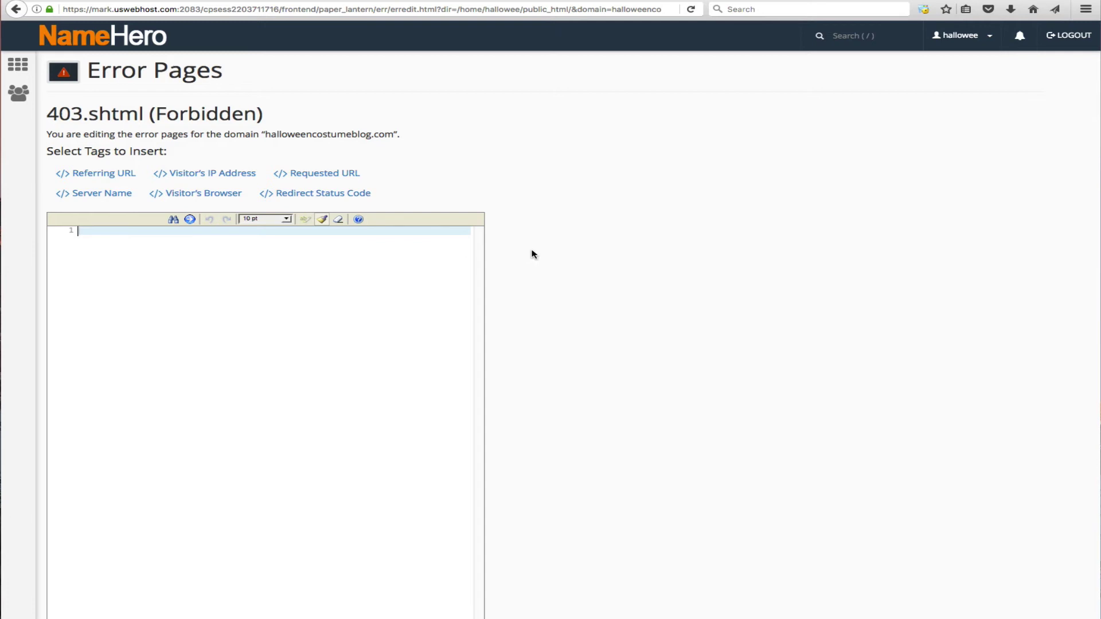
- Enter 'Wow! We're at capacity, please reload the page or check back shortly!' and save
text(Please up)
key(BackSpace)
key(BackSpace)
key(ctrl+a)
text(Wow!  We're at capacity, please reload th)
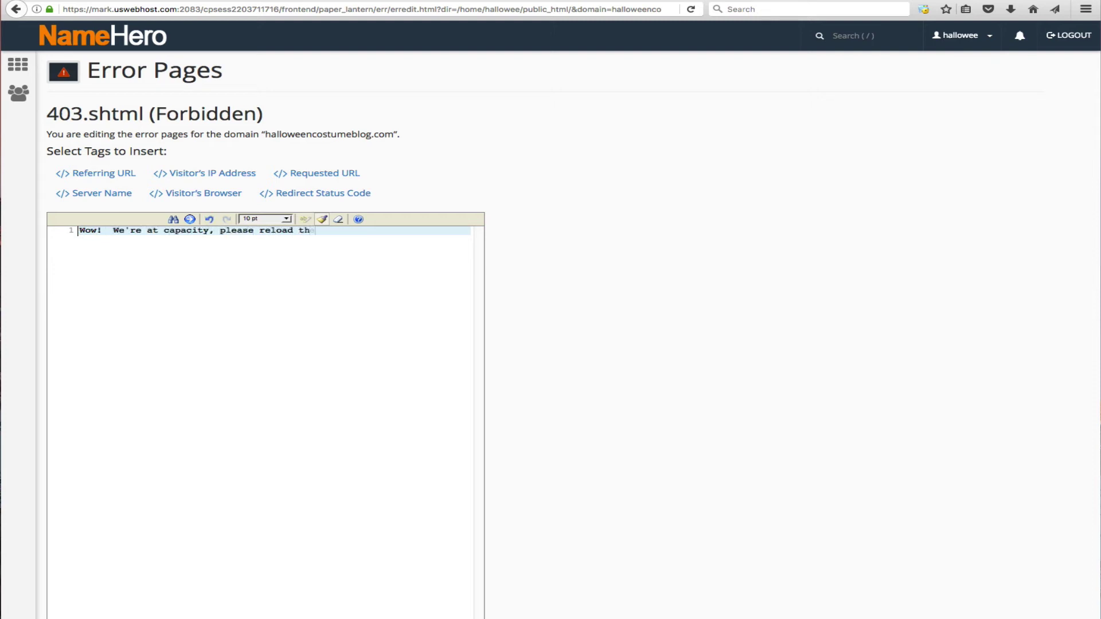
text(e page or check back shortly!)
key(Return)
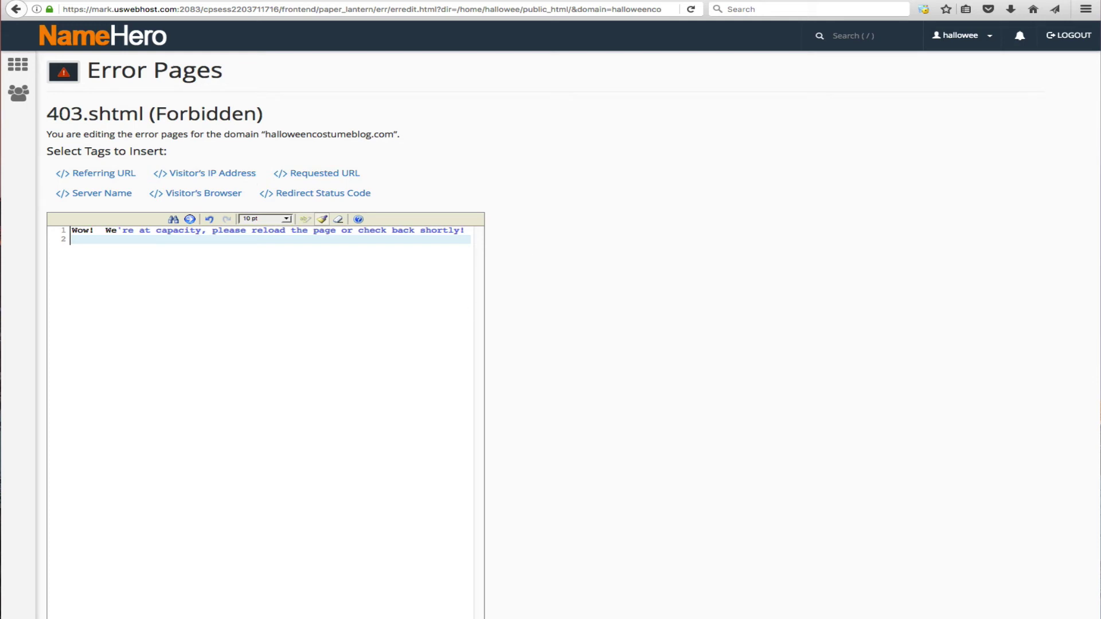
click(212, 618)
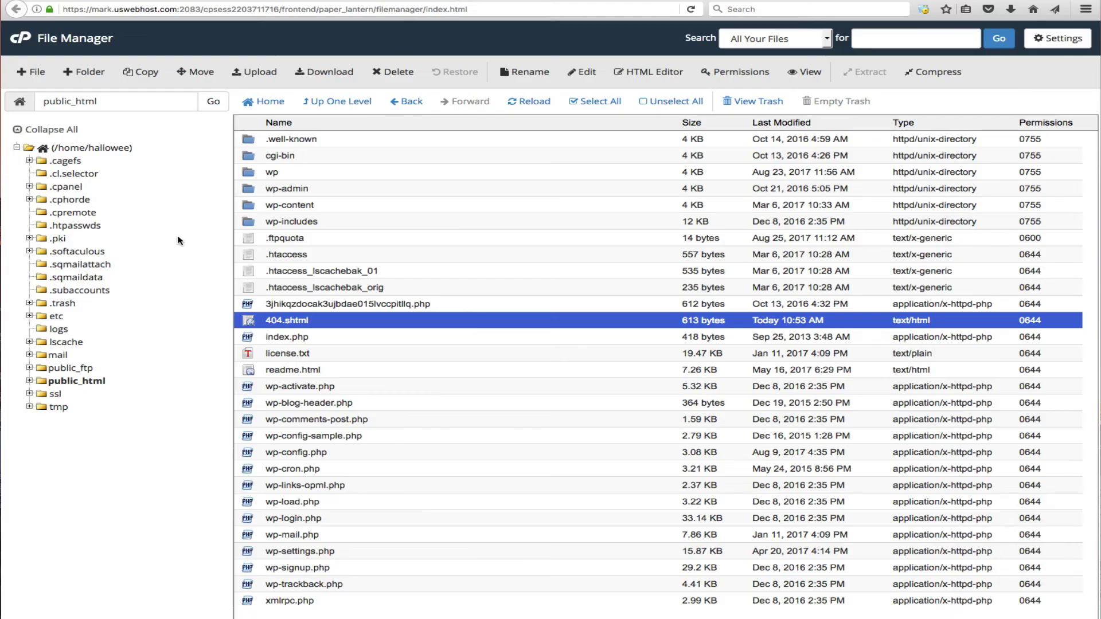
- Reload the public_html listing so the new 403.shtml file appears, and select it
click(522, 102)
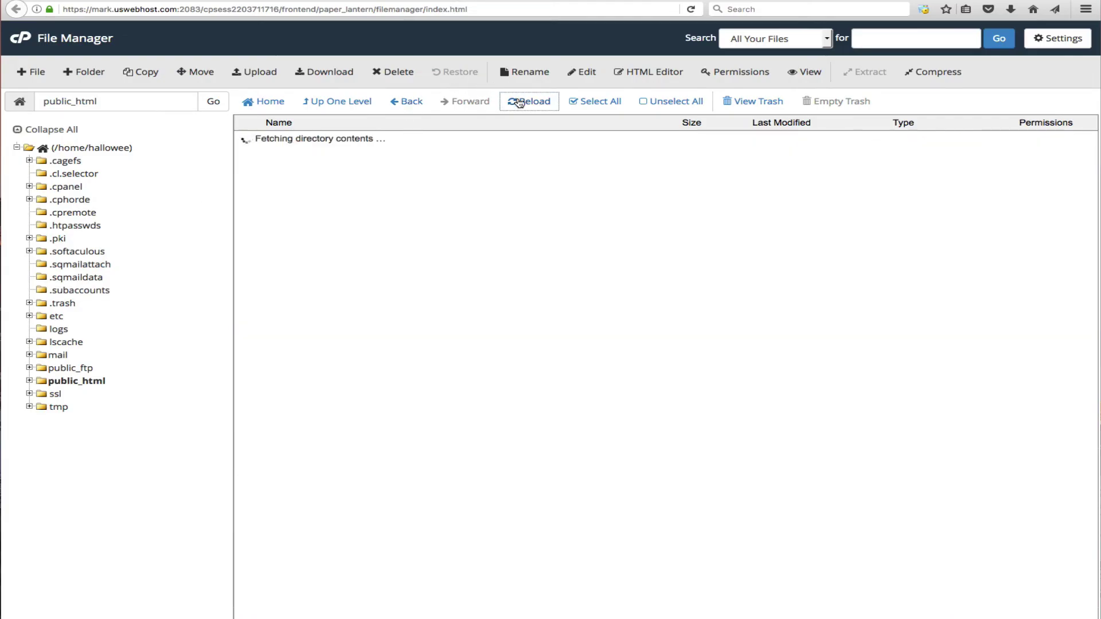
click(293, 320)
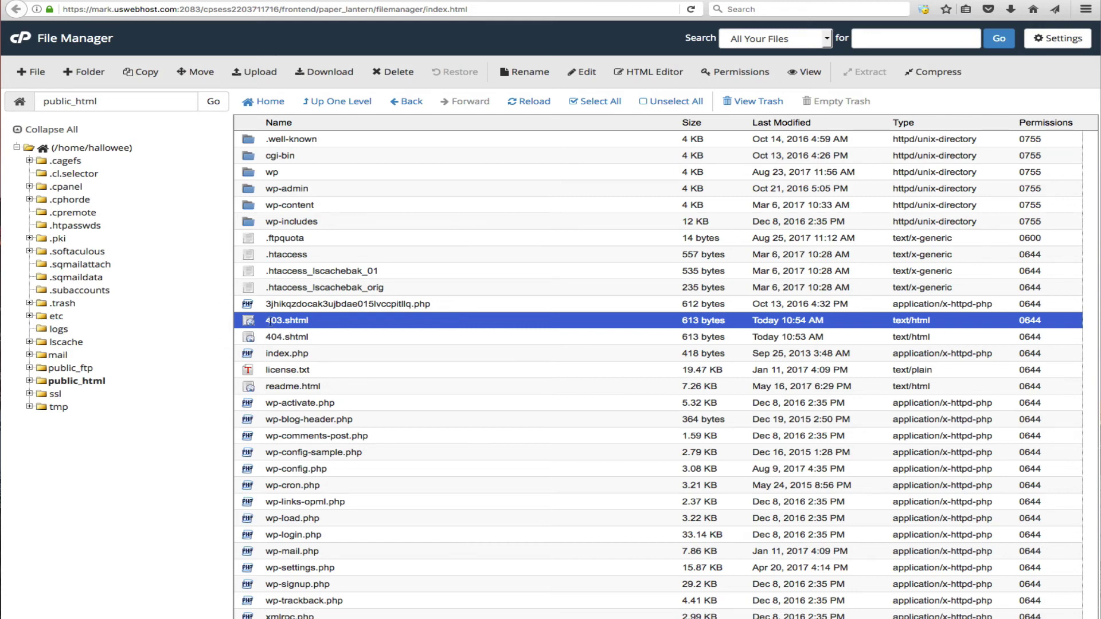
drag(267, 322, 282, 320)
- Rename .htaccess to .htaccess1 to disable the site's rewrite rules
click(318, 257)
click(525, 71)
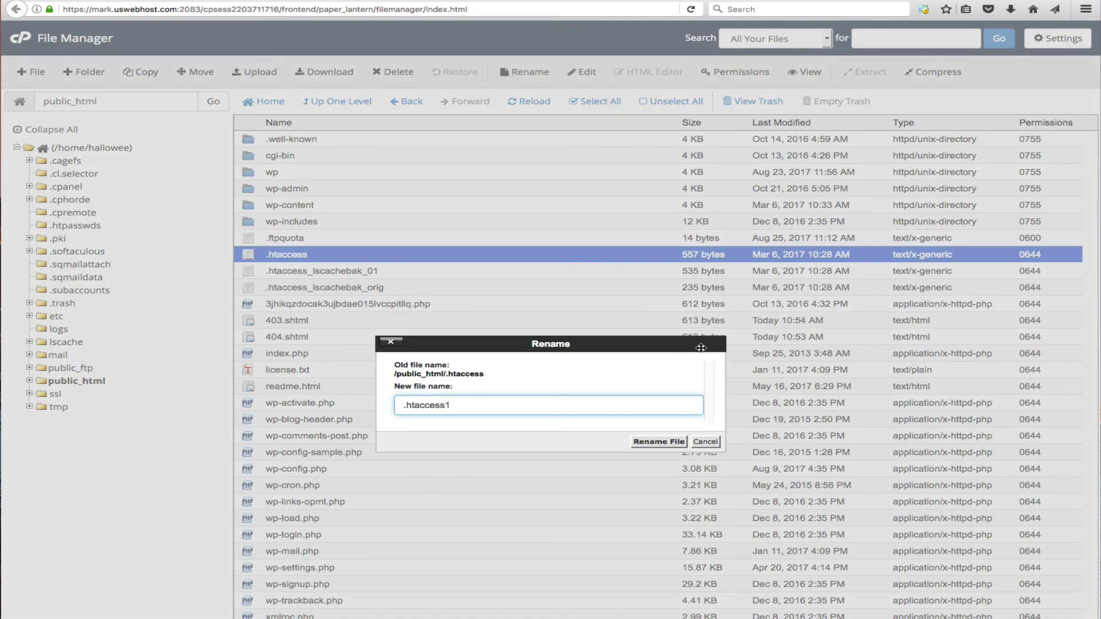
click(705, 442)
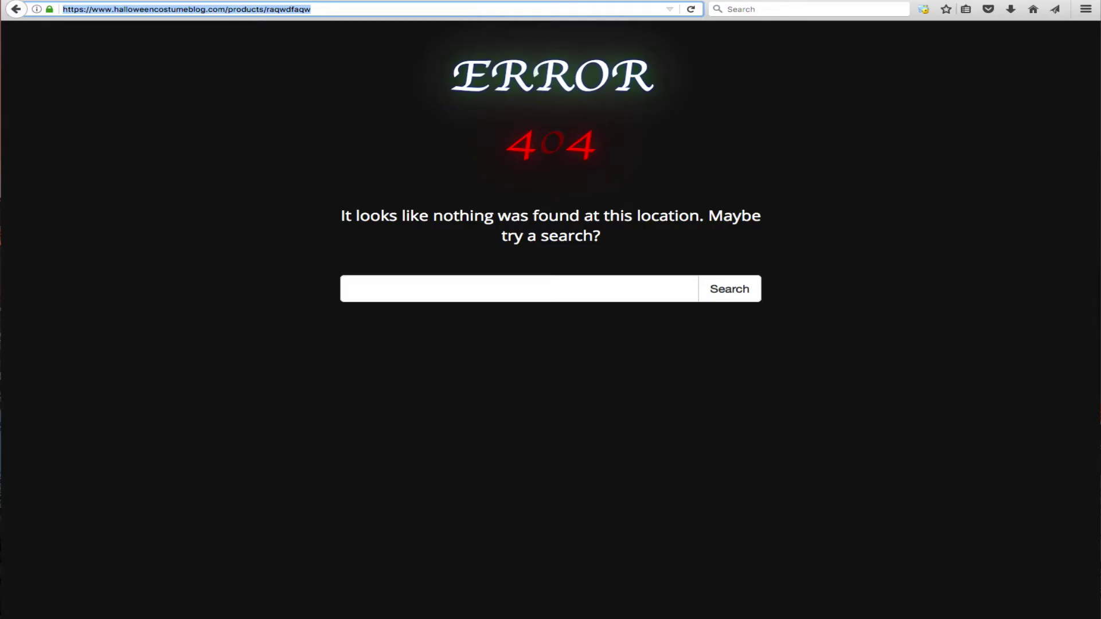
- Reload the missing products URL and confirm the 'Ooops This Page Has Been Lost/Moved/Replaced' message
click(691, 10)
click(233, 44)
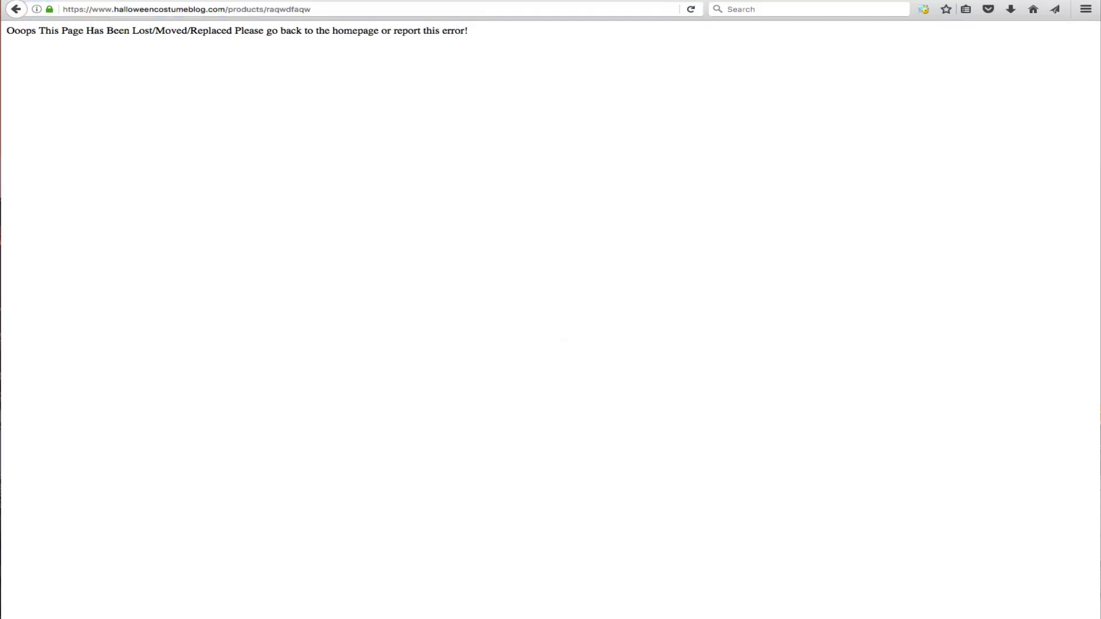
drag(2, 32, 151, 33)
click(518, 63)
click(150, 32)
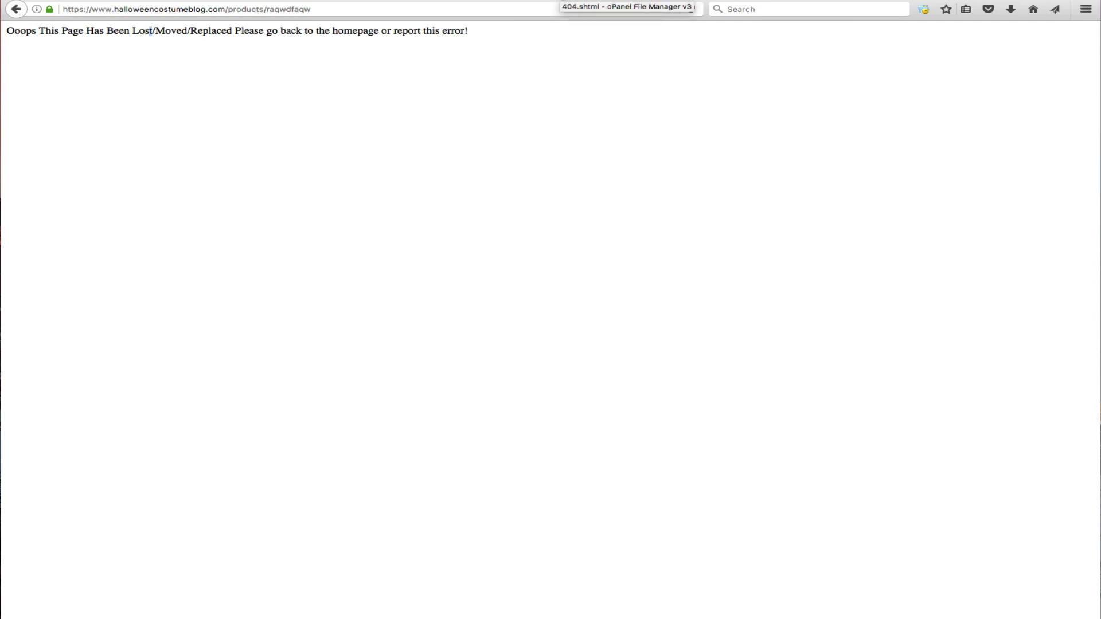
- Check the 404.shtml and 403.shtml page contents, then return to the public_html file list
click(562, 1)
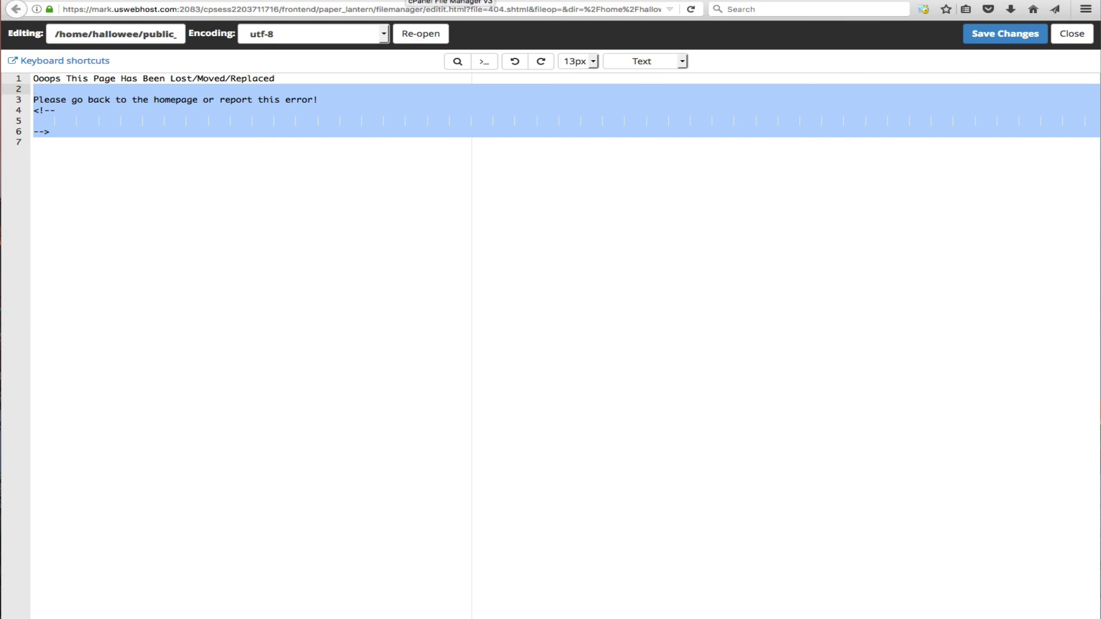
click(456, 1)
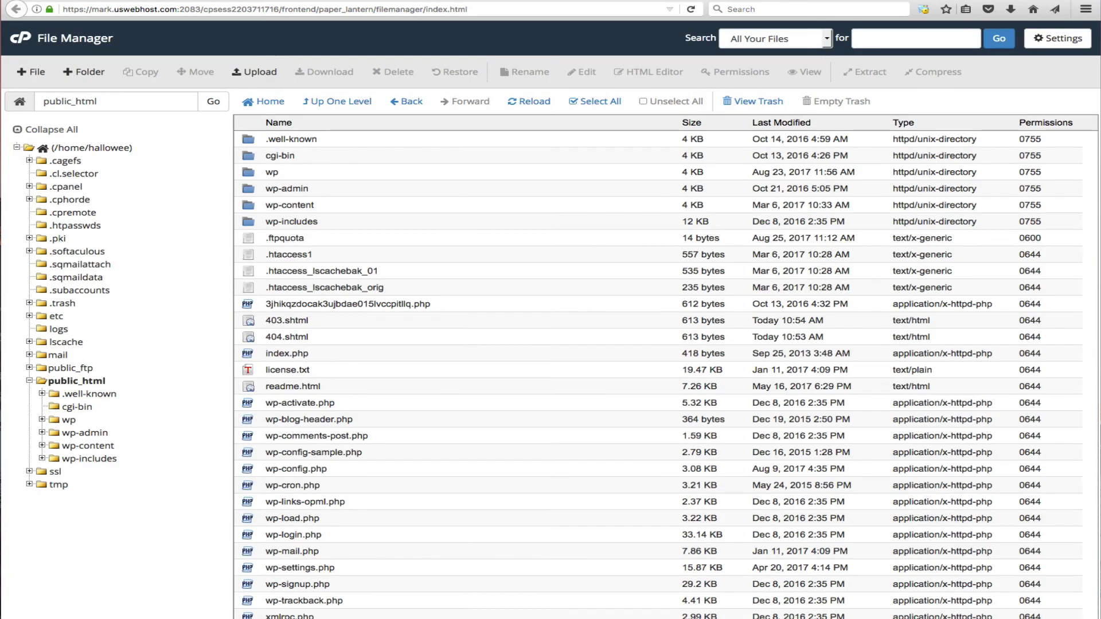
click(344, 1)
click(380, 156)
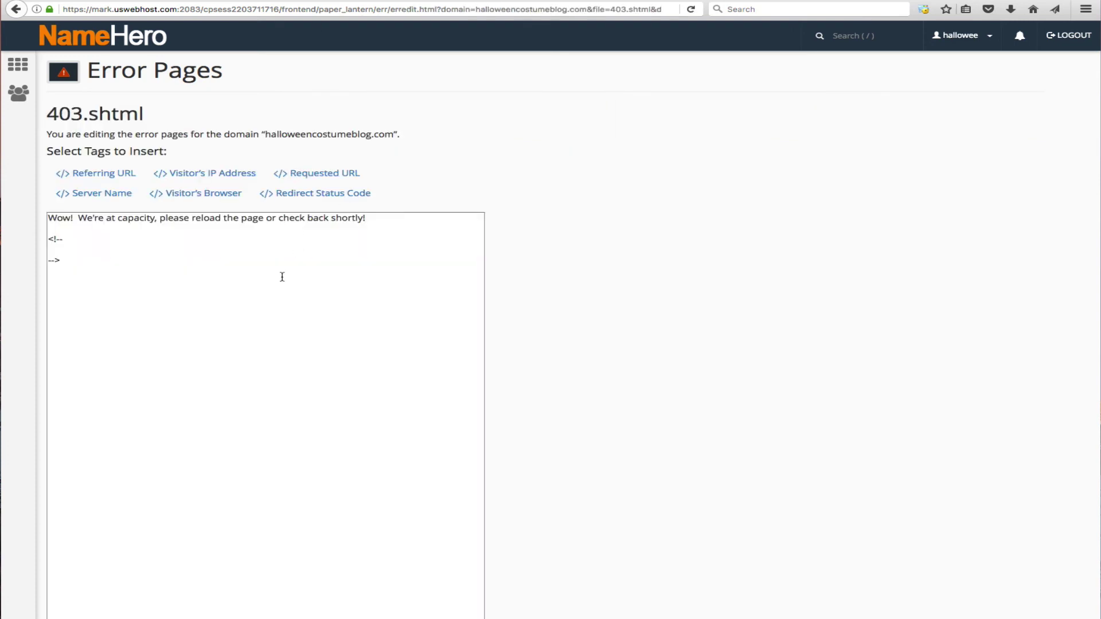
click(186, 275)
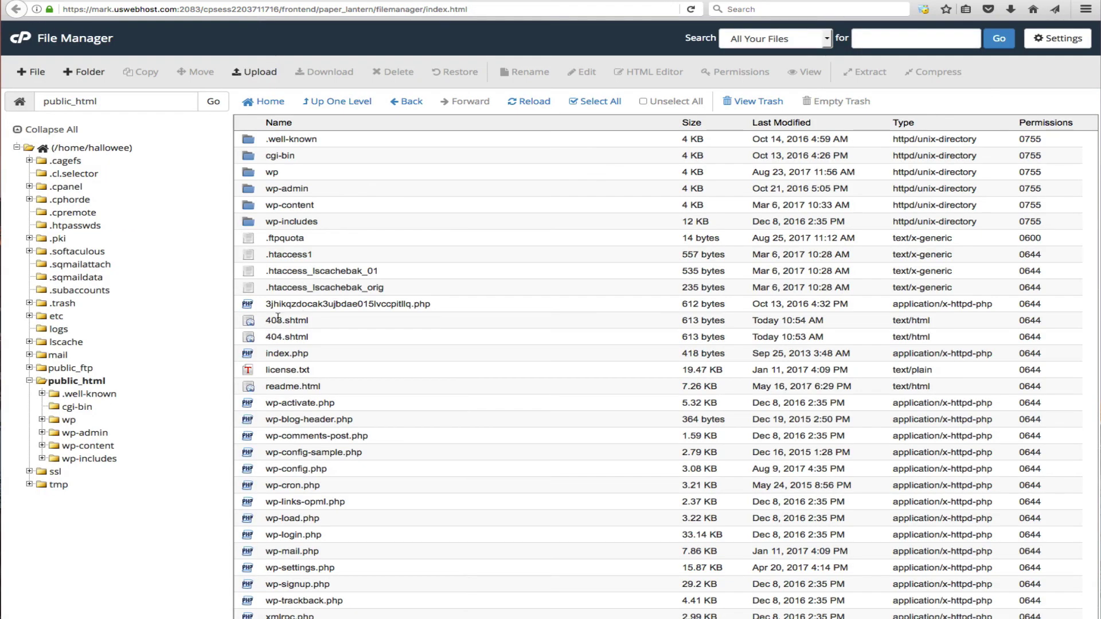
- Rename .htaccess1 back to .htaccess in public_html
click(279, 319)
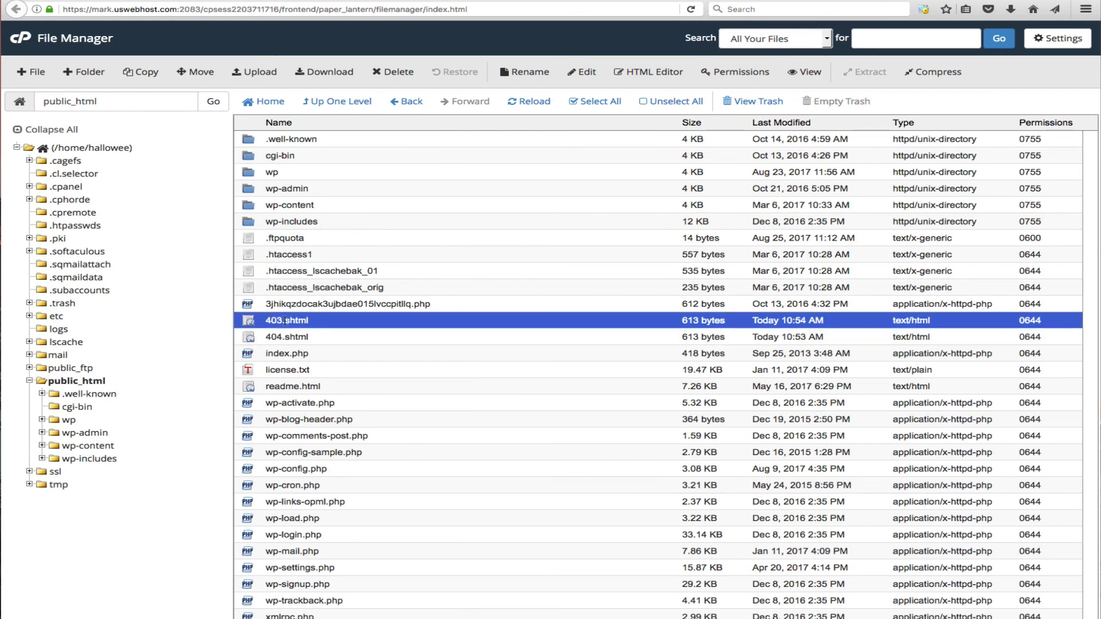
click(301, 253)
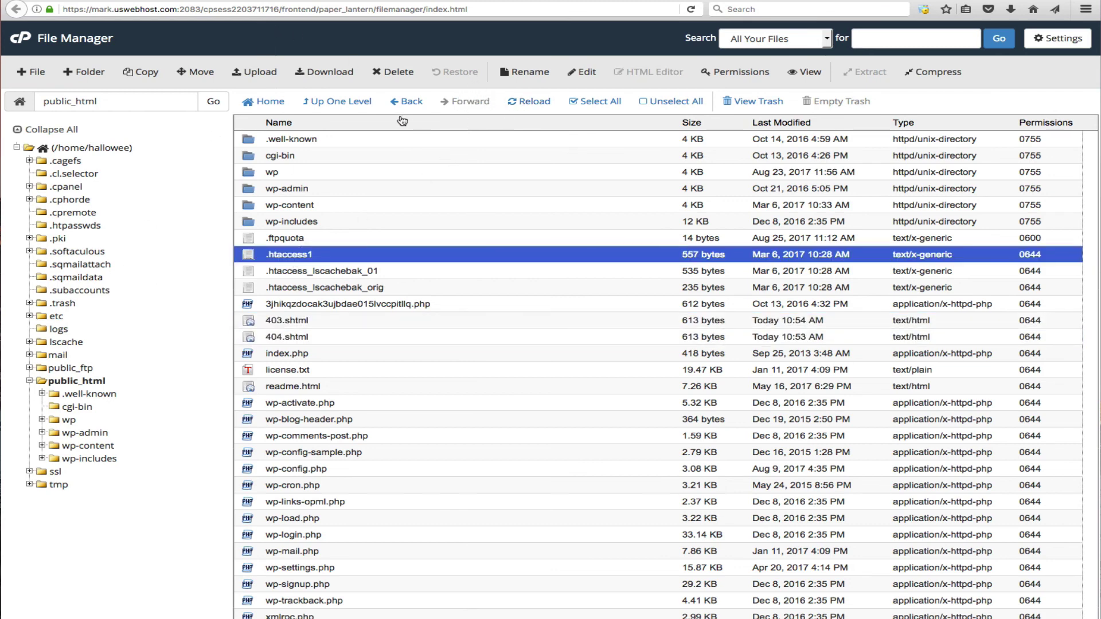
click(508, 72)
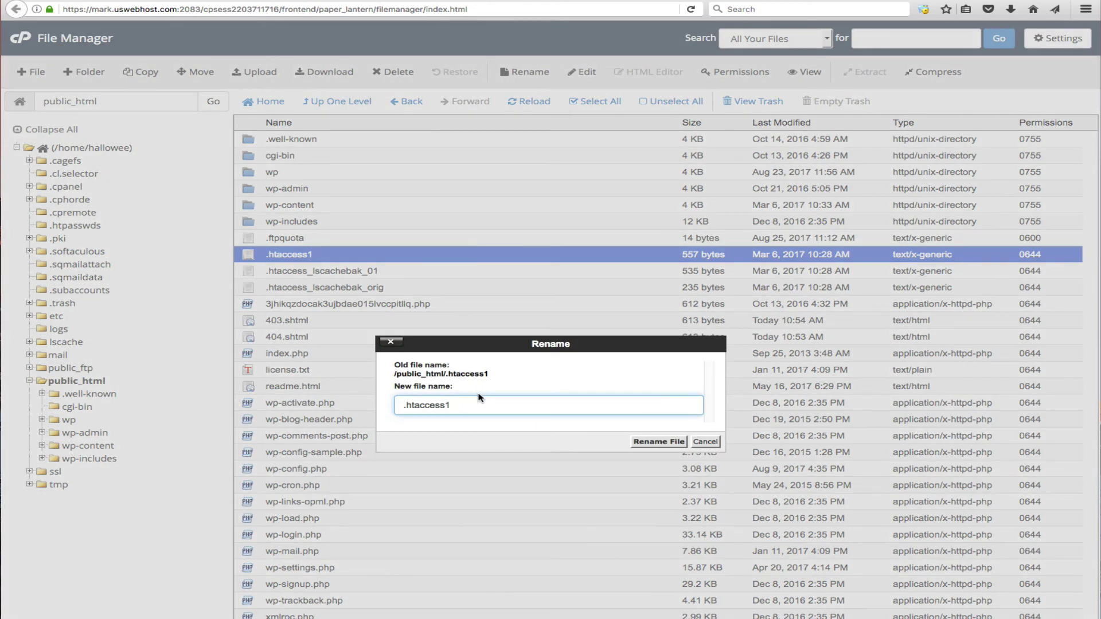
key(BackSpace)
click(660, 442)
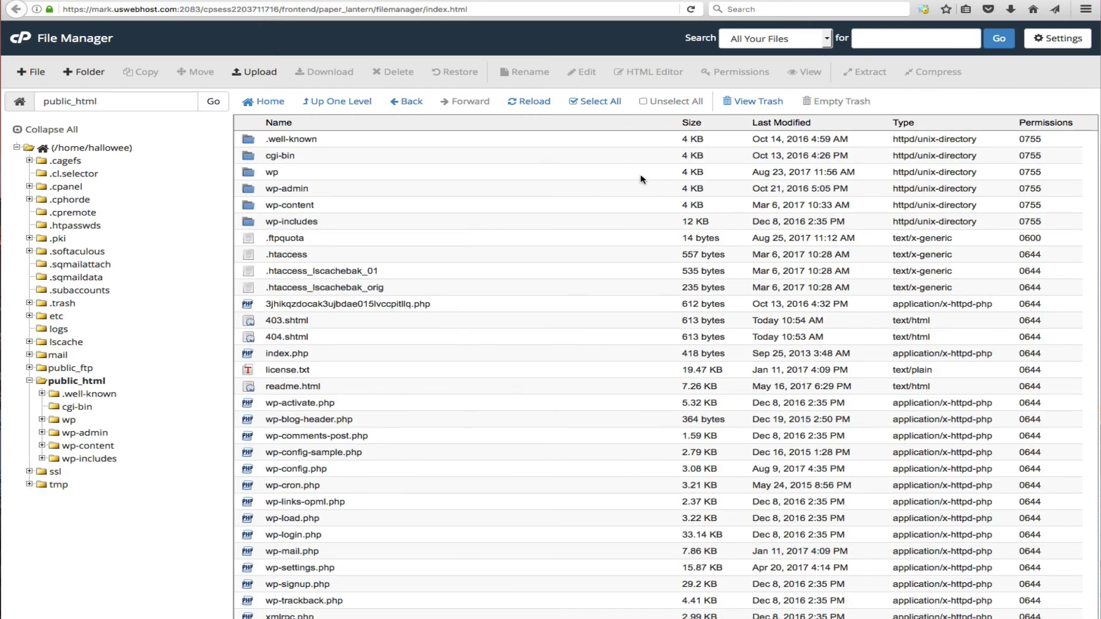